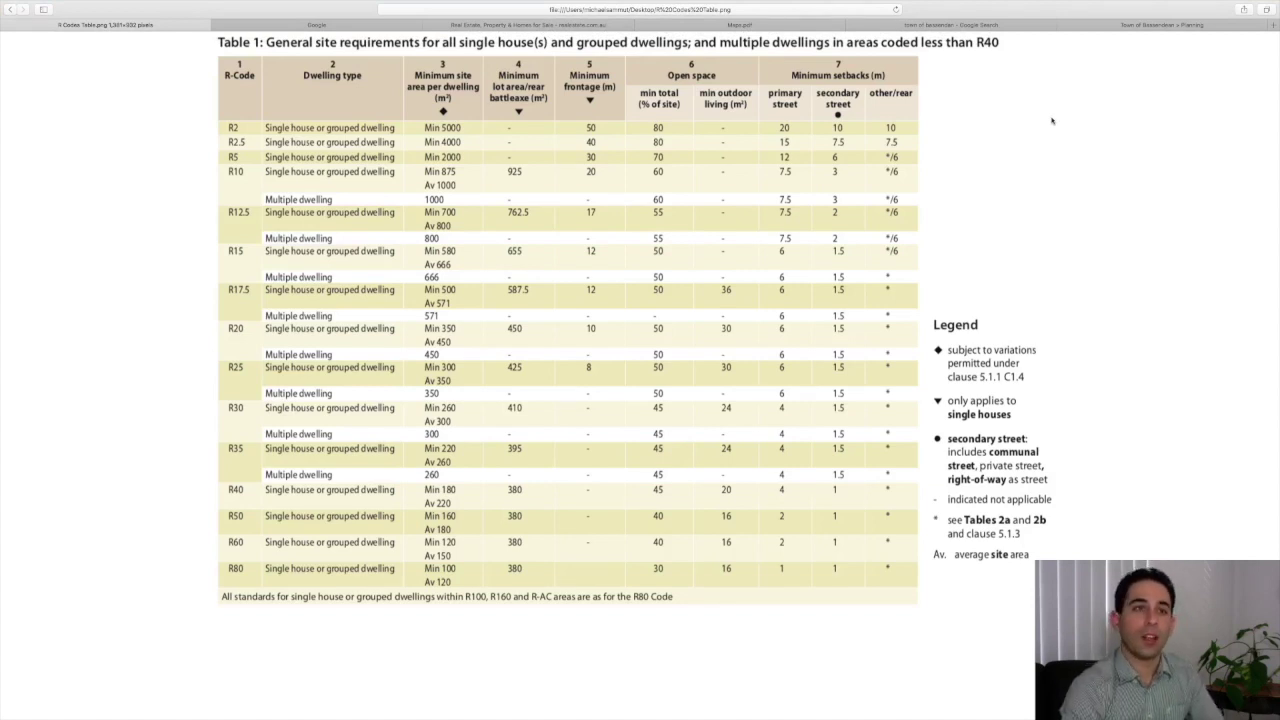
Search Google for 'city of swan maps'.
click(292, 26)
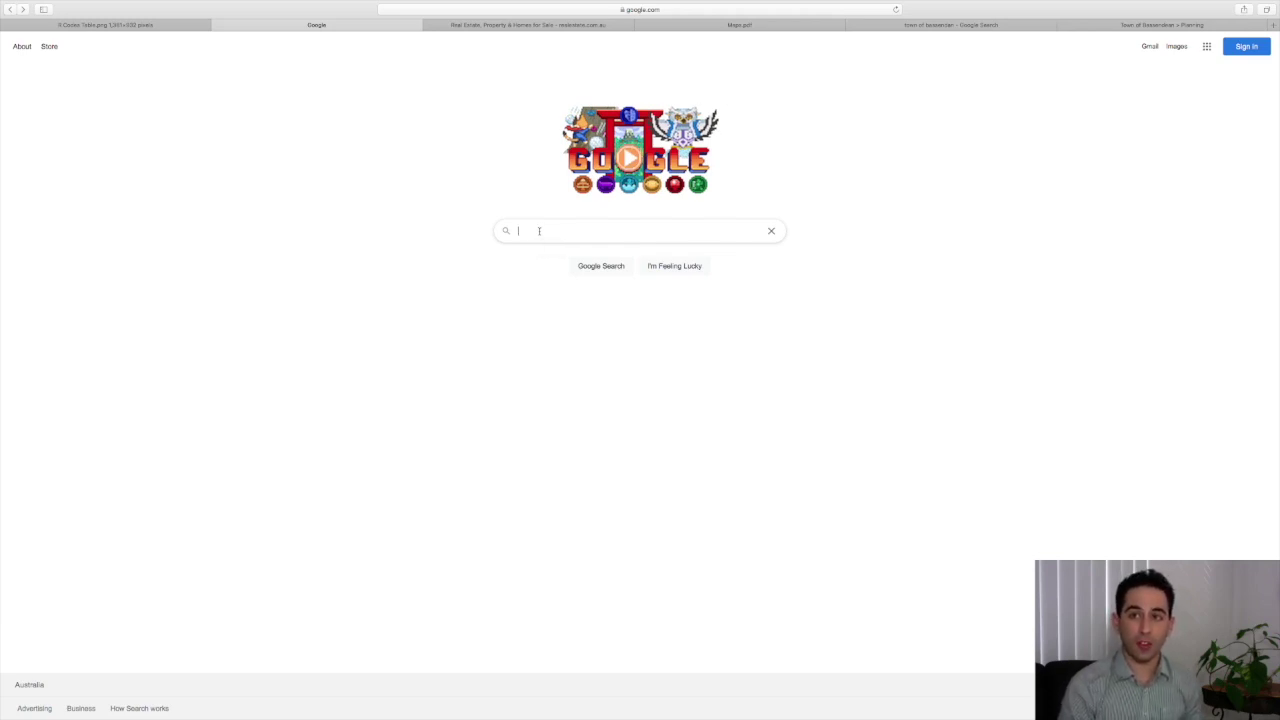
click(540, 230)
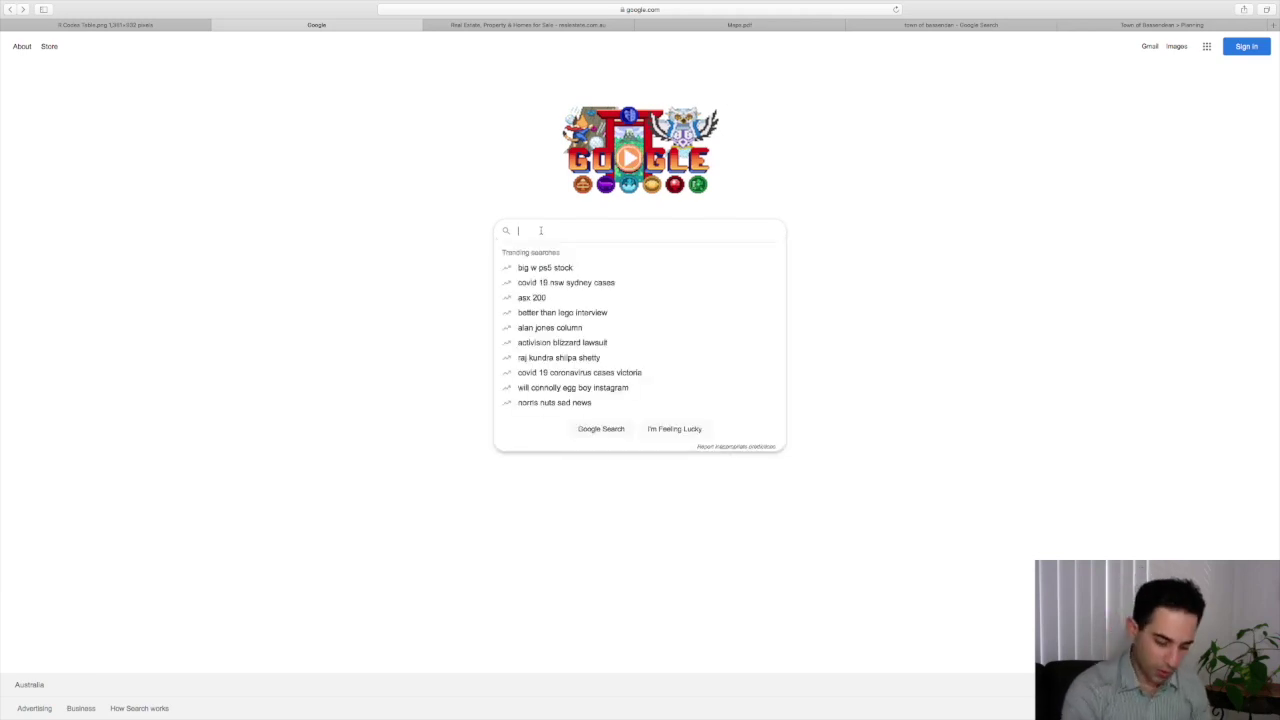
text(city of)
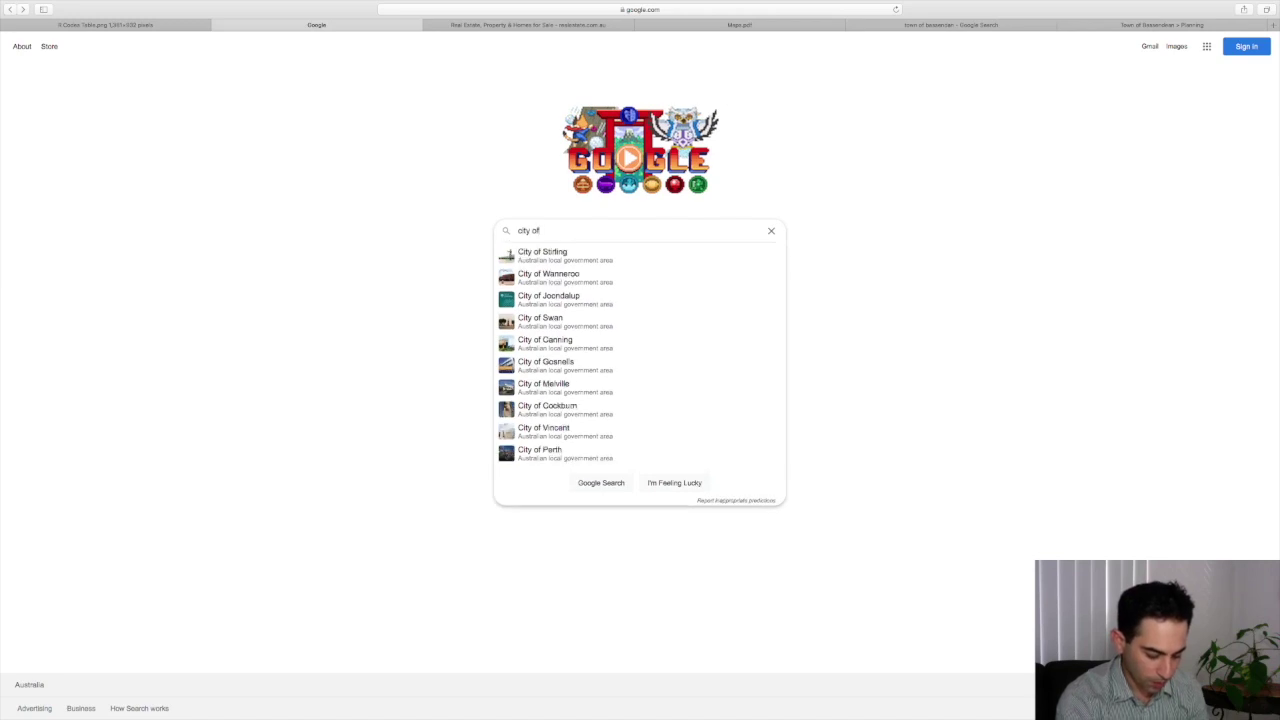
text( swan maps)
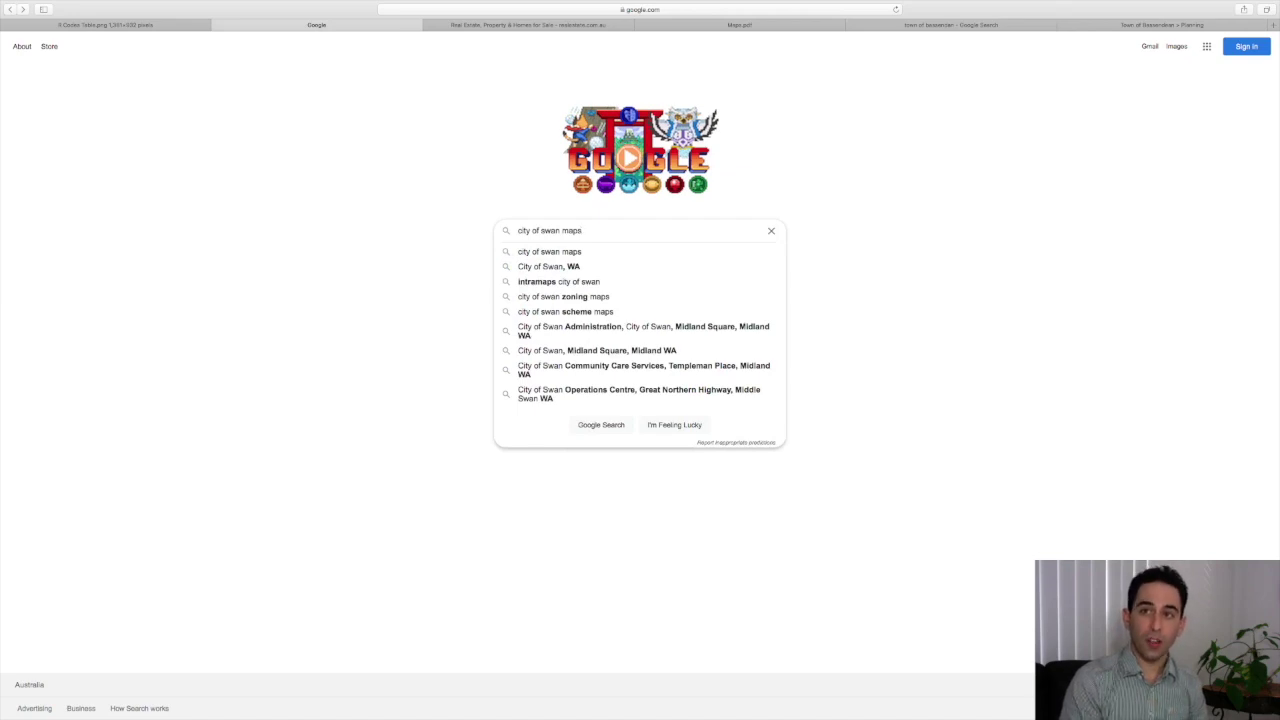
key(Return)
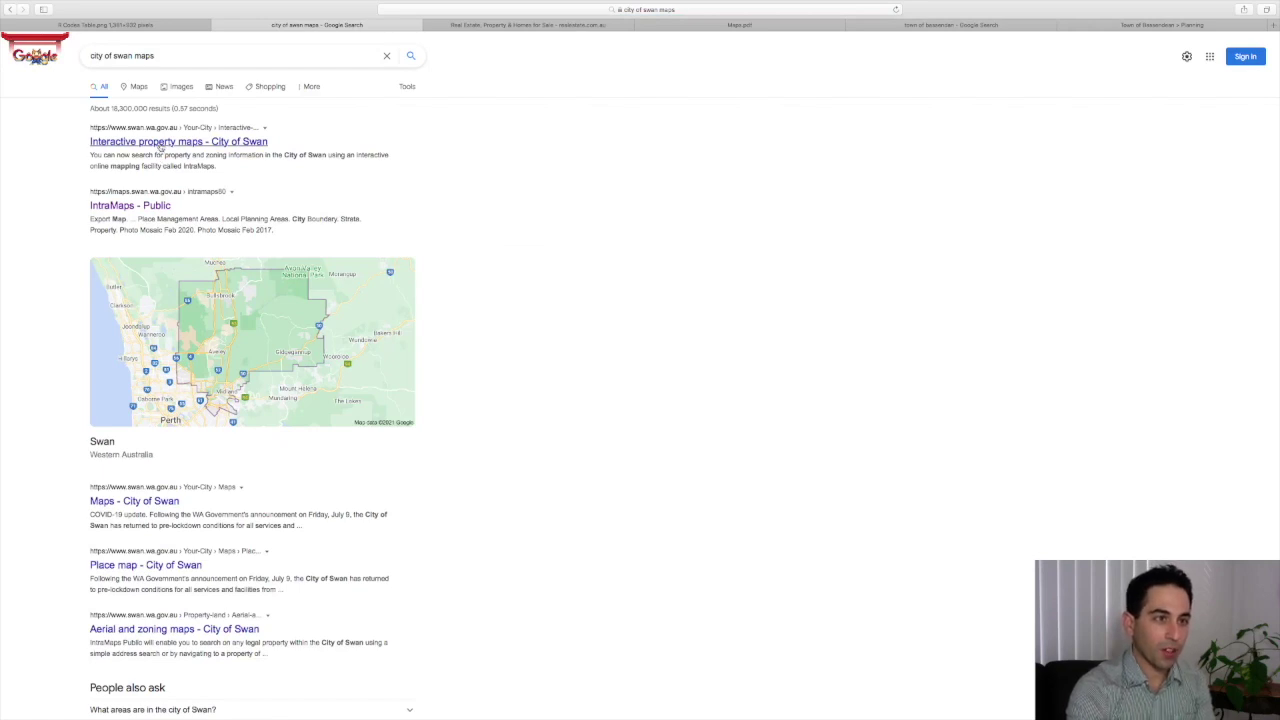
Open the City of Swan interactive property maps result and launch IntraMaps Public.
click(160, 146)
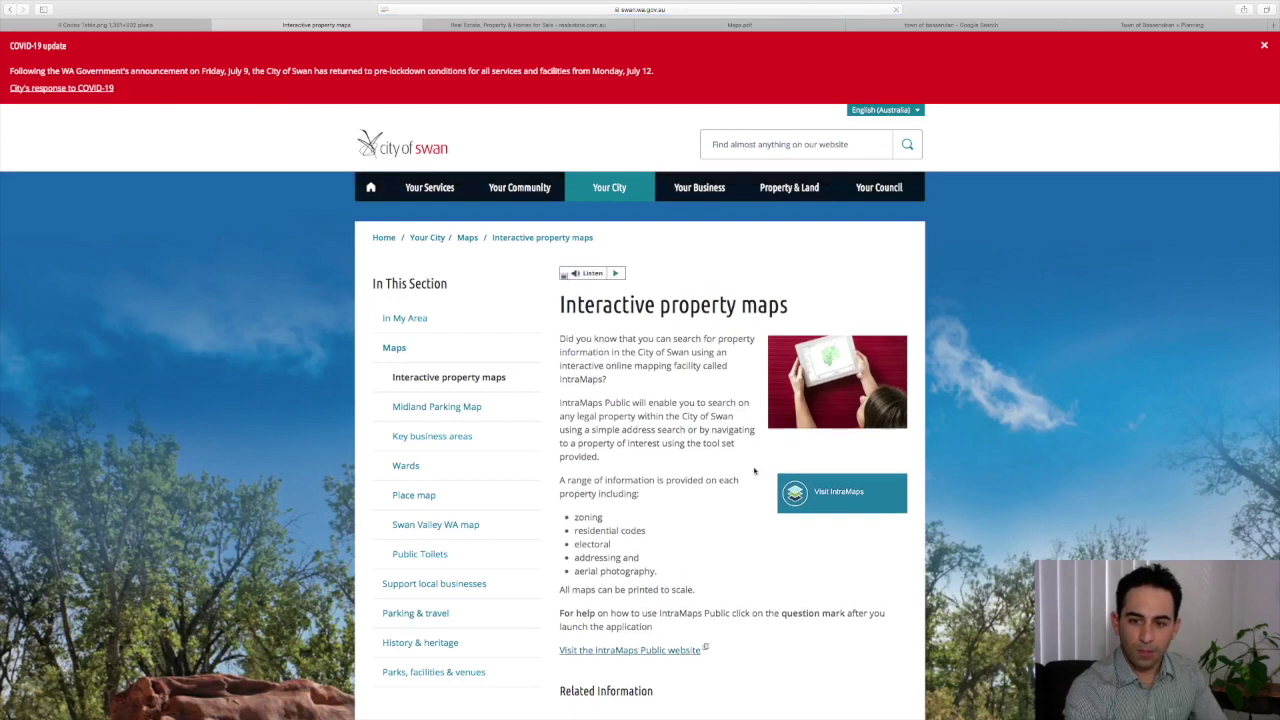
click(852, 503)
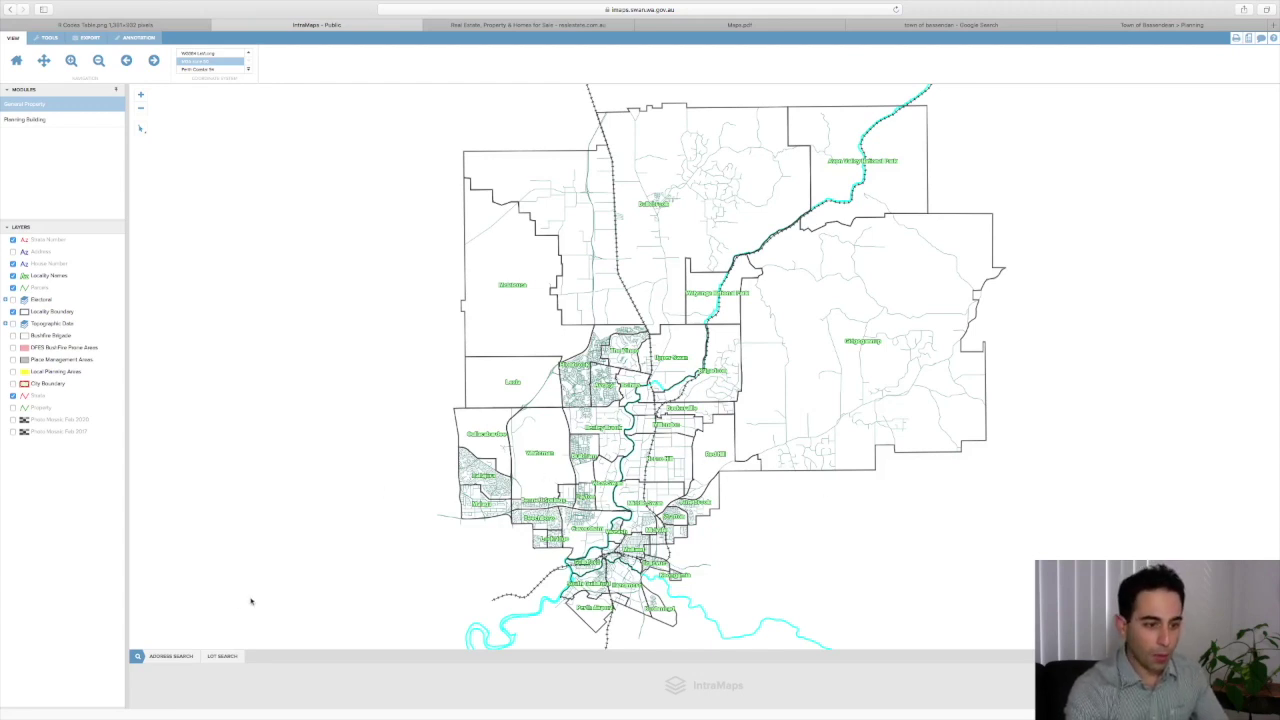
click(176, 656)
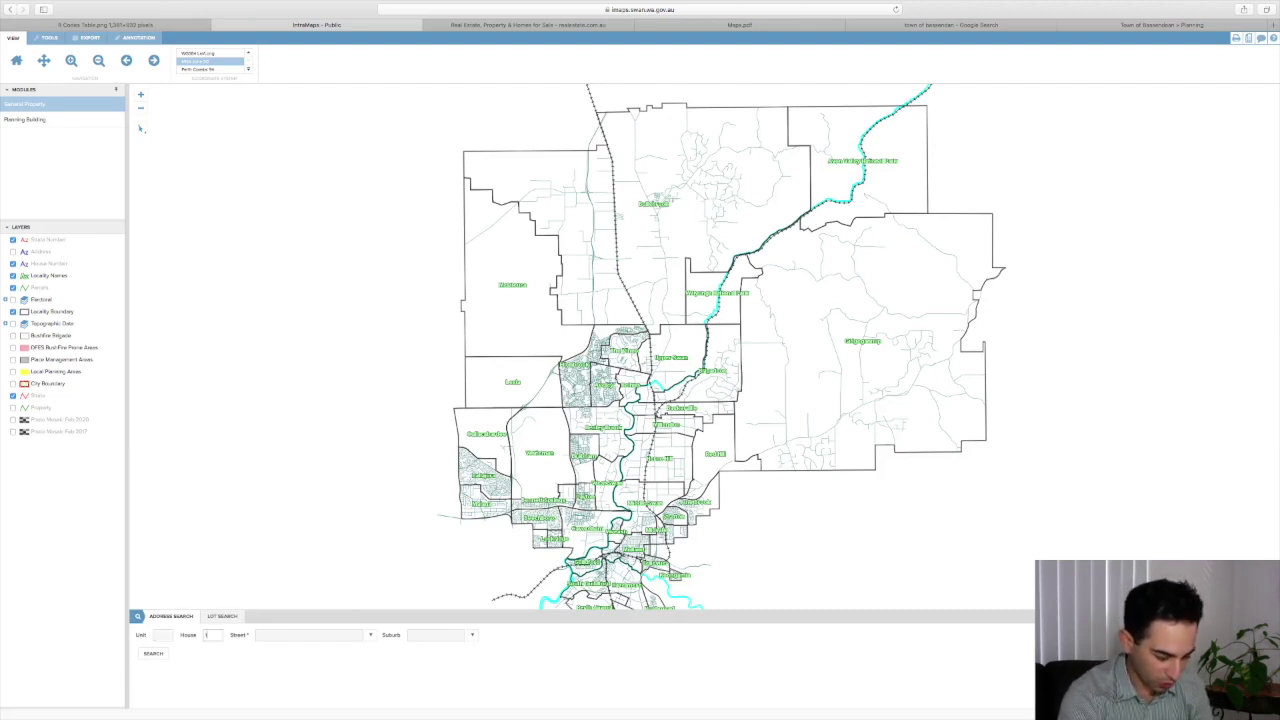
text(gardin)
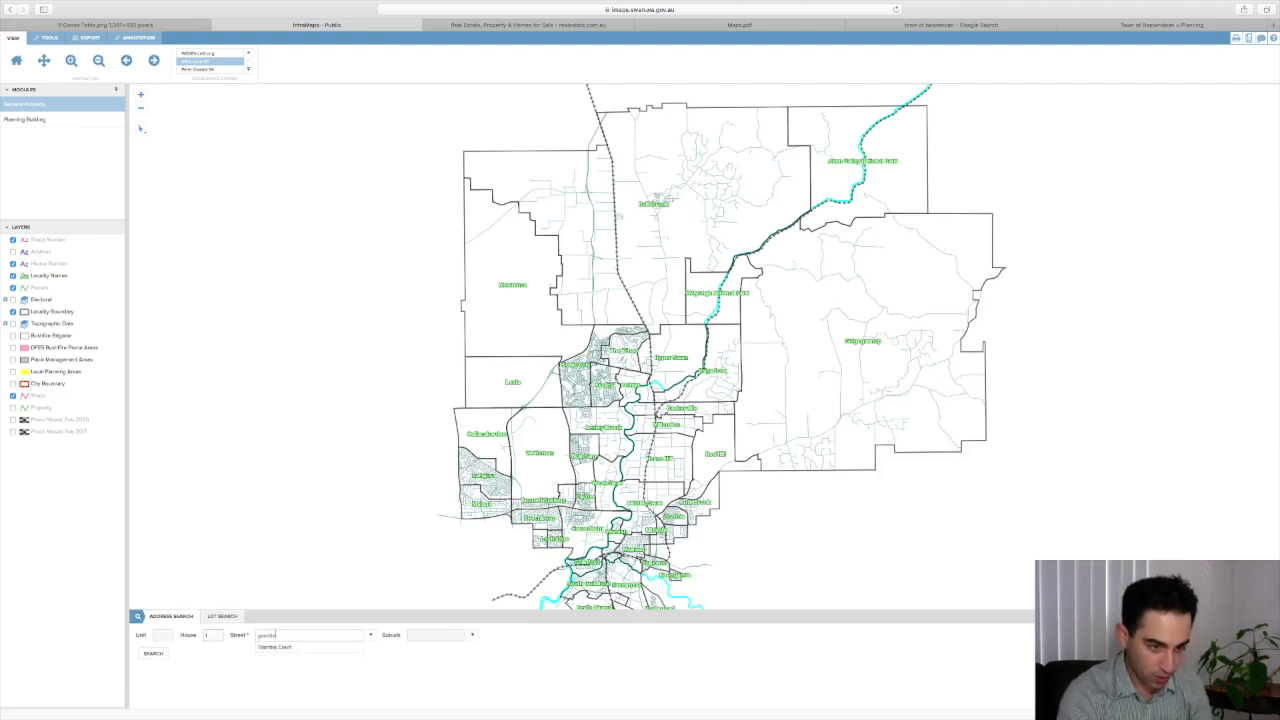
click(277, 648)
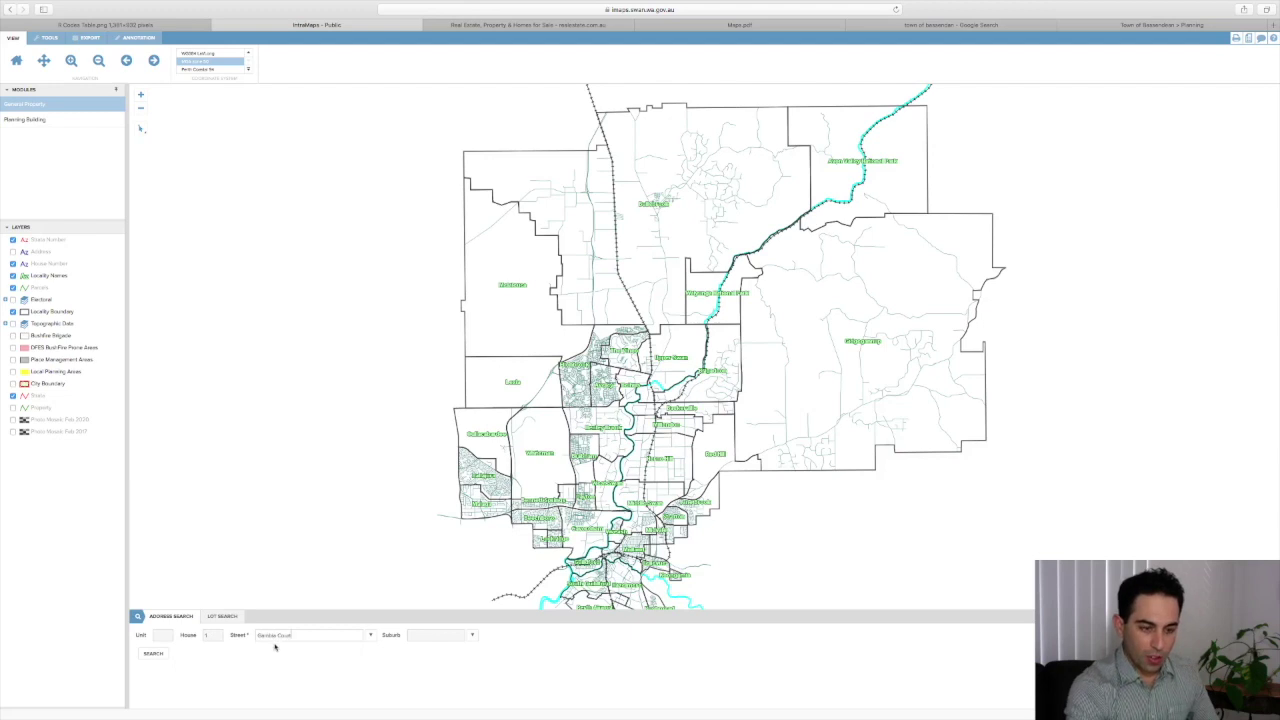
click(154, 656)
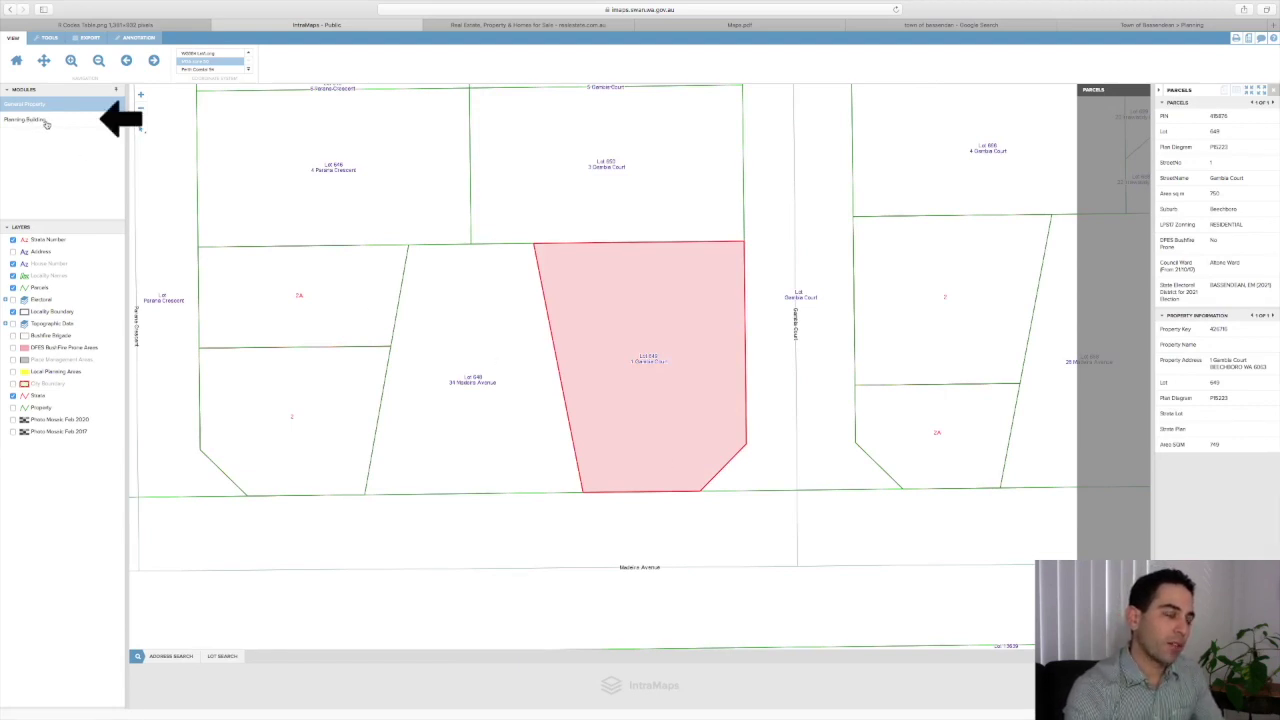
Show the lot's Planning Building details to read its R-Code, then check the R-Codes table.
click(47, 121)
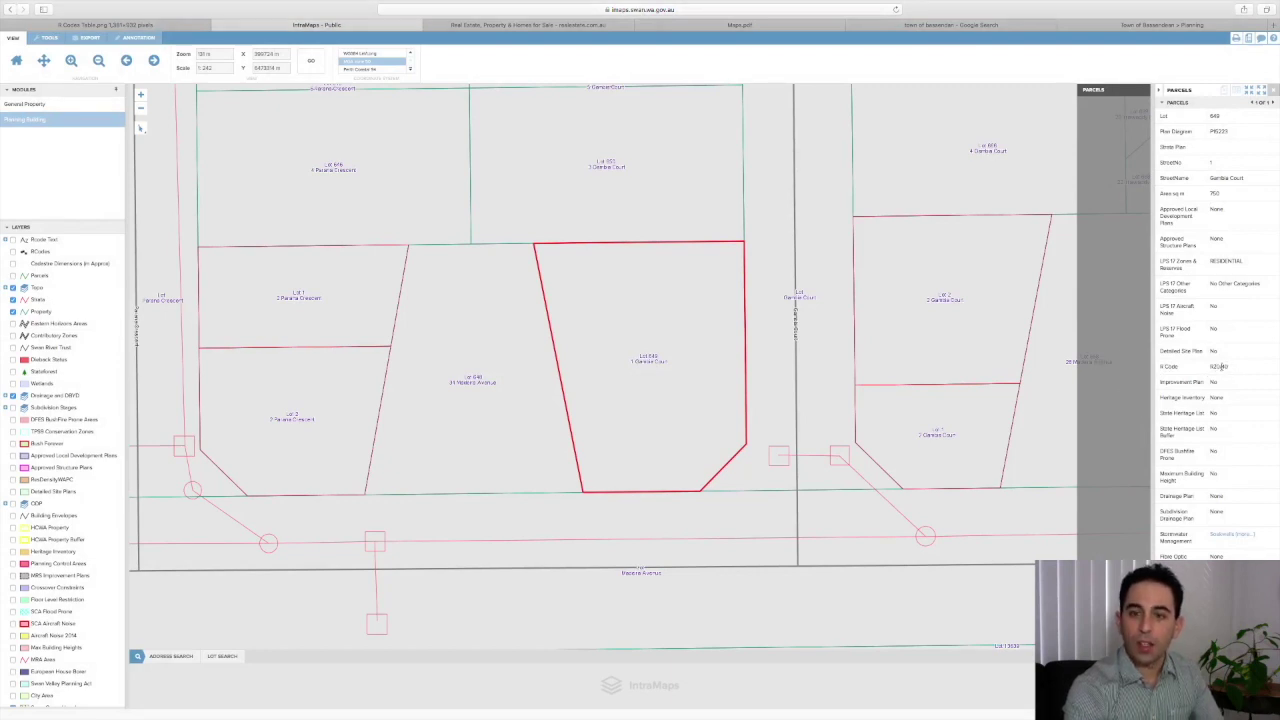
click(115, 23)
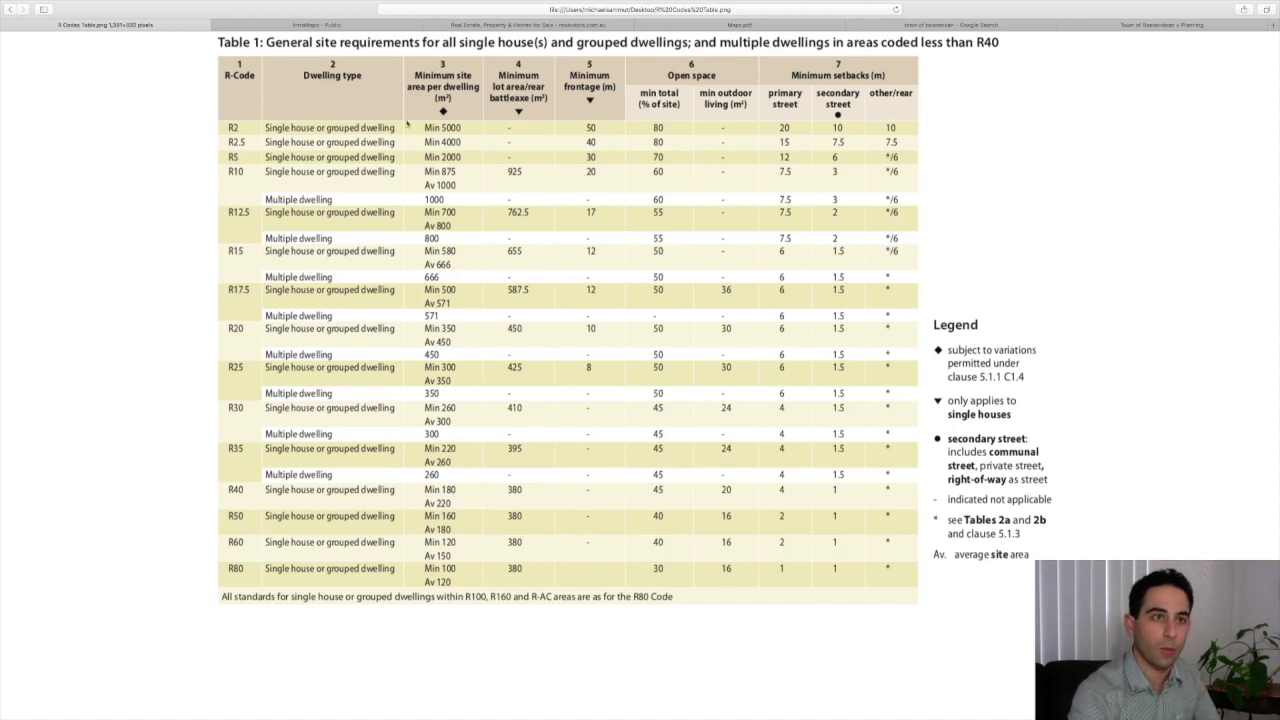
click(321, 24)
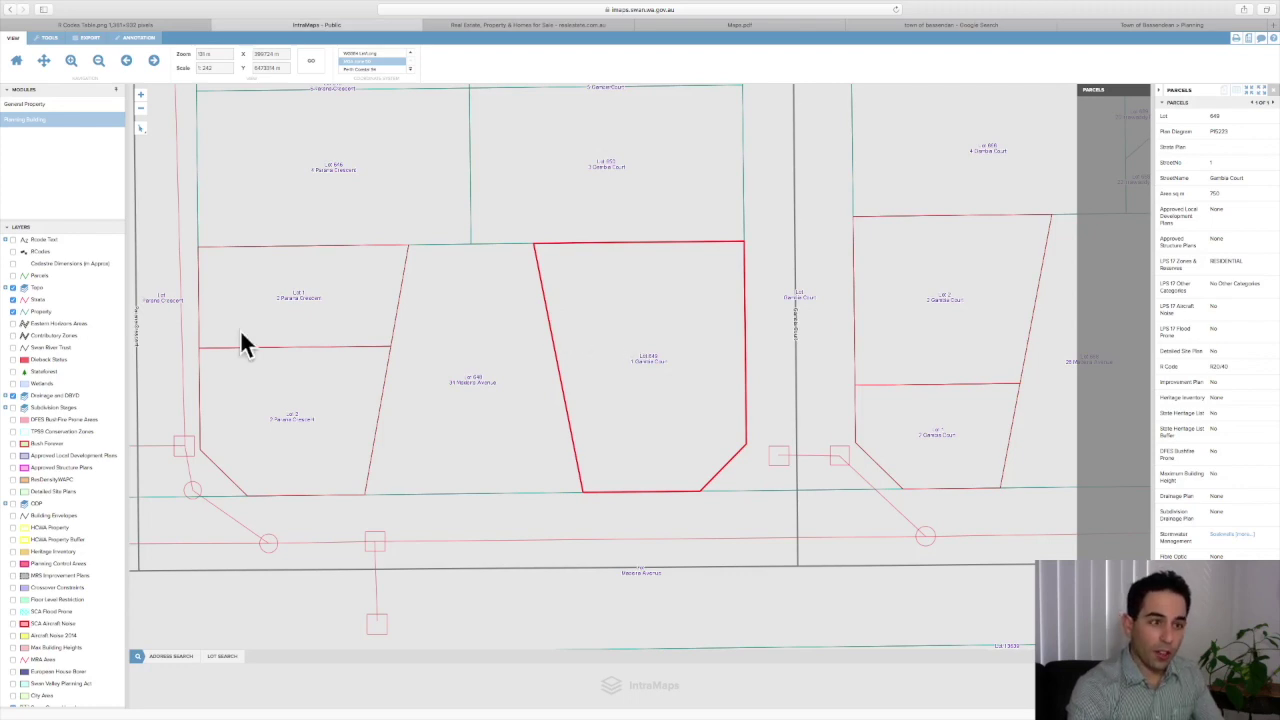
Scroll down the IntraMaps panel beside the highlighted Gambia Court lot.
scroll(82, 338, down, 2)
Turn on the Photo Mosaic Feb 2020 aerial layer and bring up the measuring tools.
scroll(80, 332, down, 1)
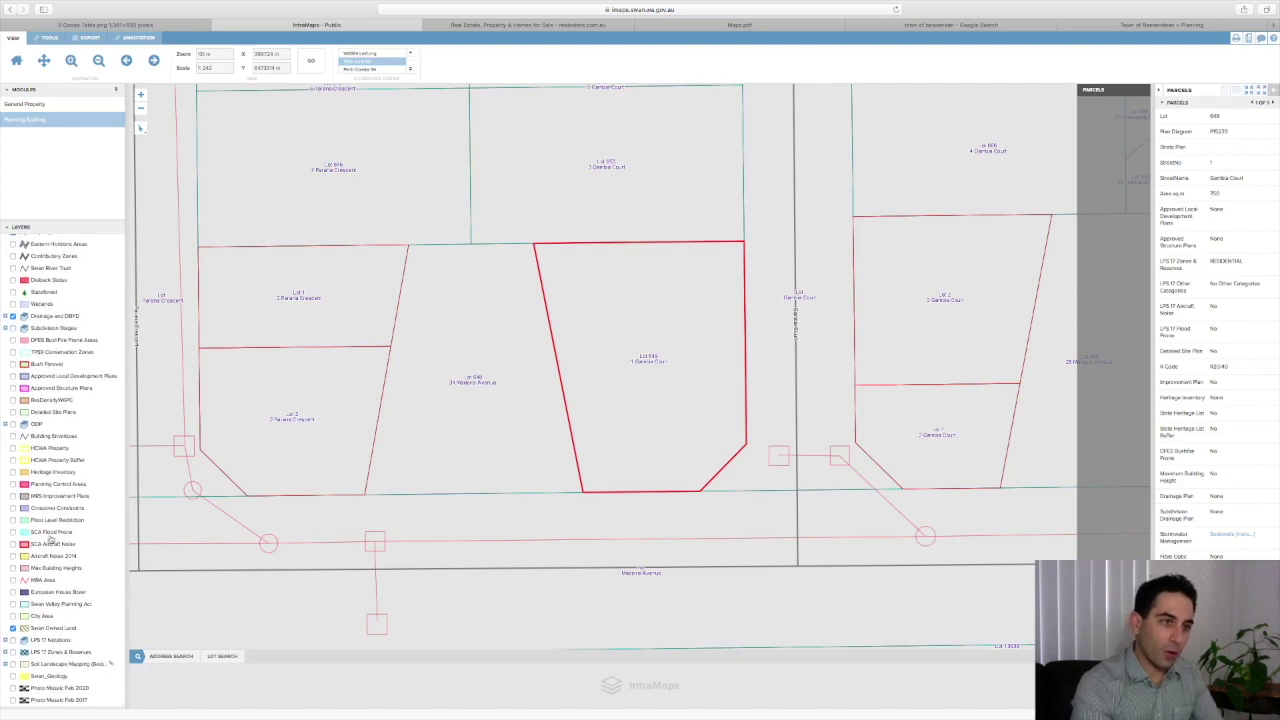
click(13, 688)
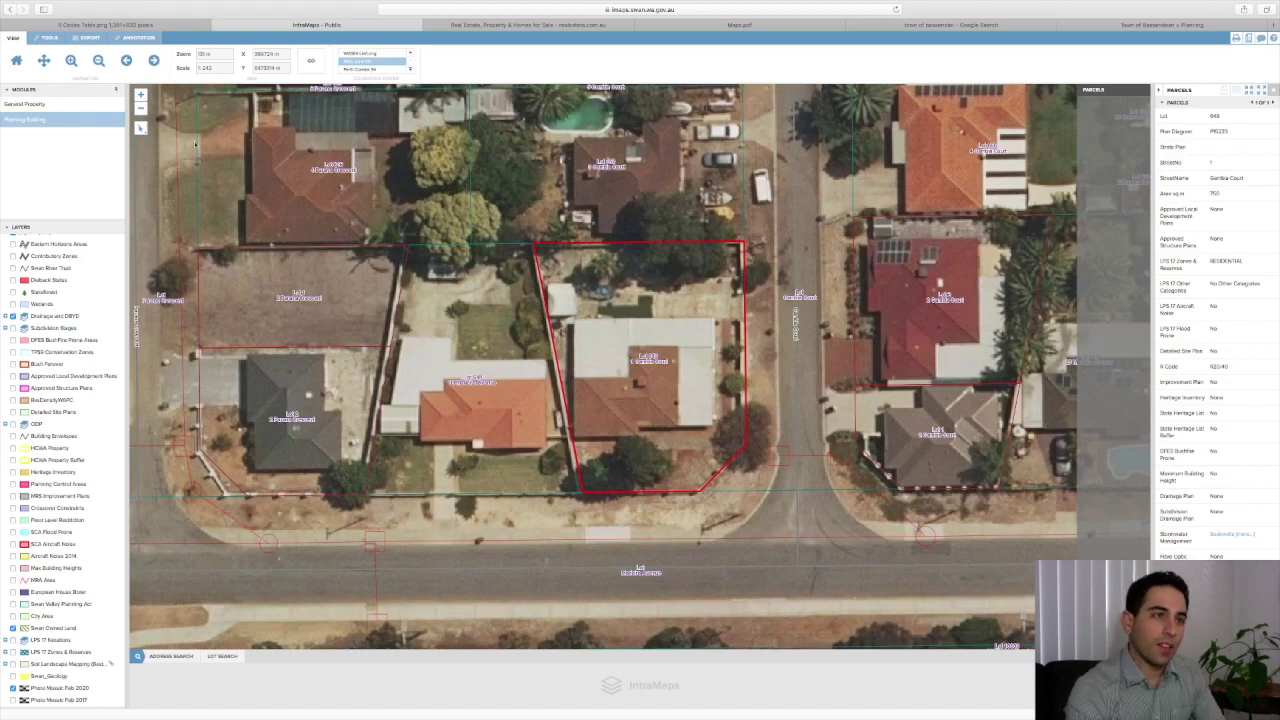
click(49, 40)
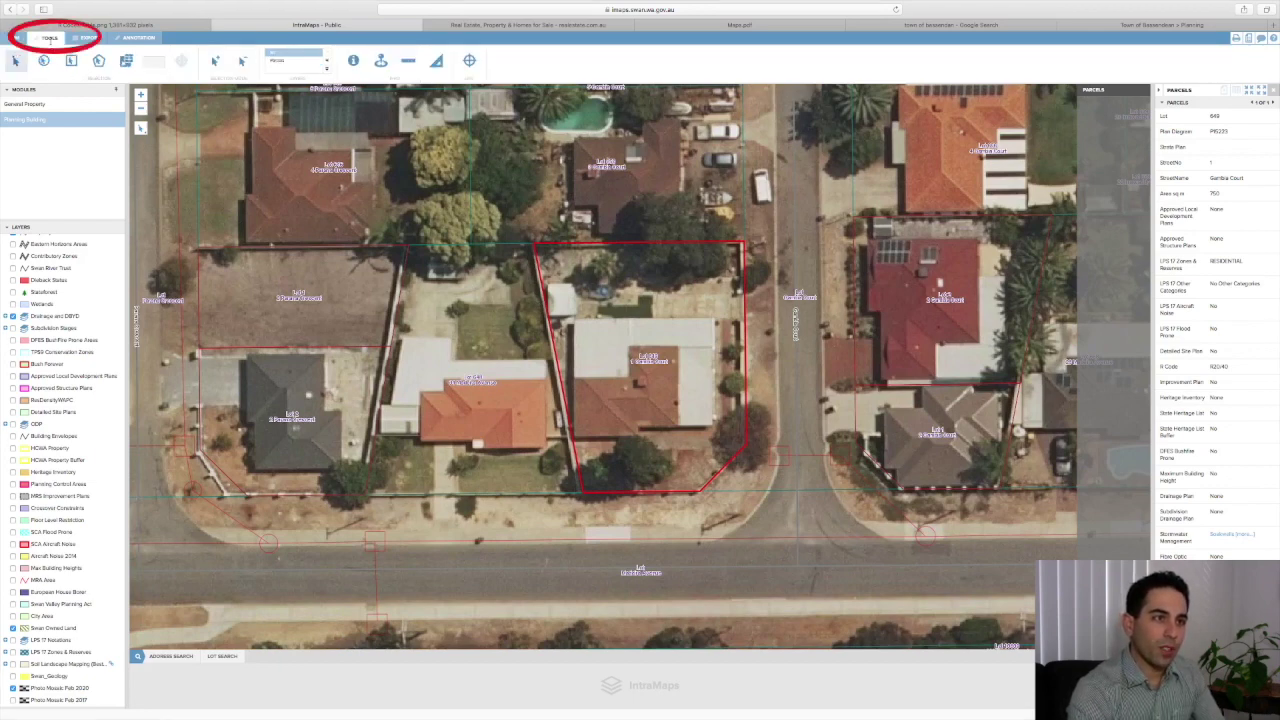
Measure a four-sided area over the rear spare land, with sides of 9.9 m and 25.3 m.
click(439, 64)
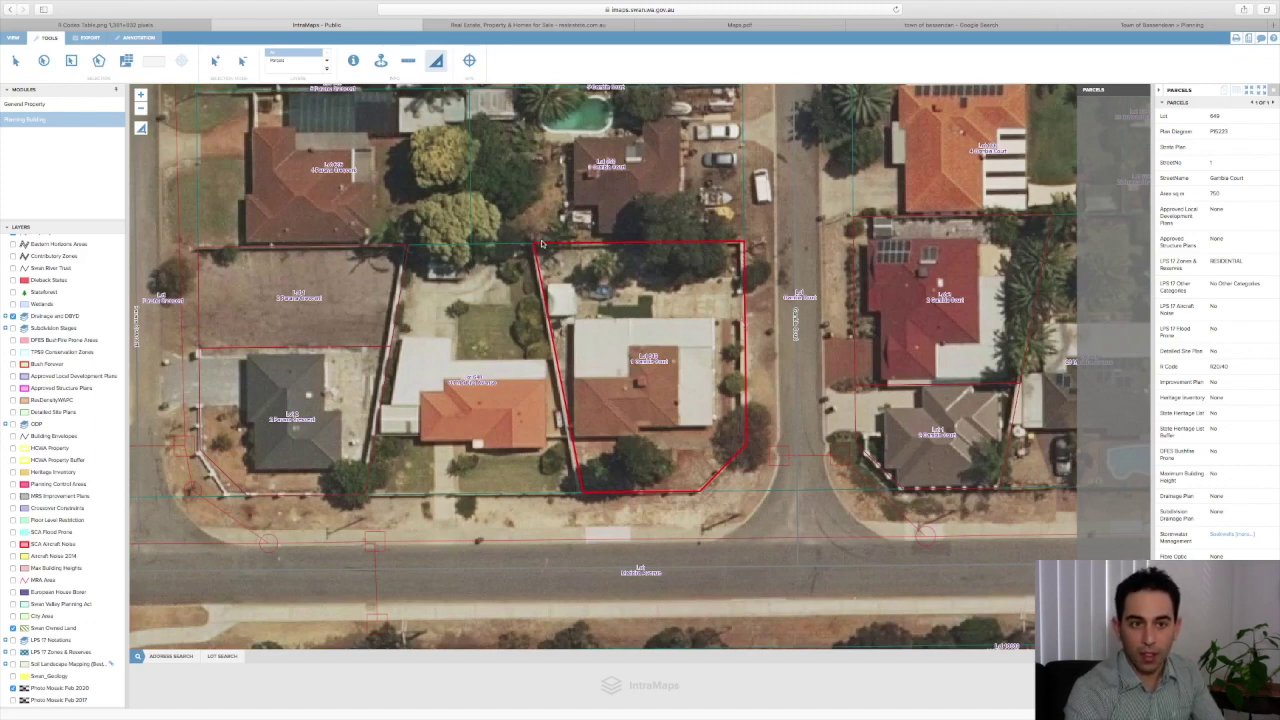
click(744, 244)
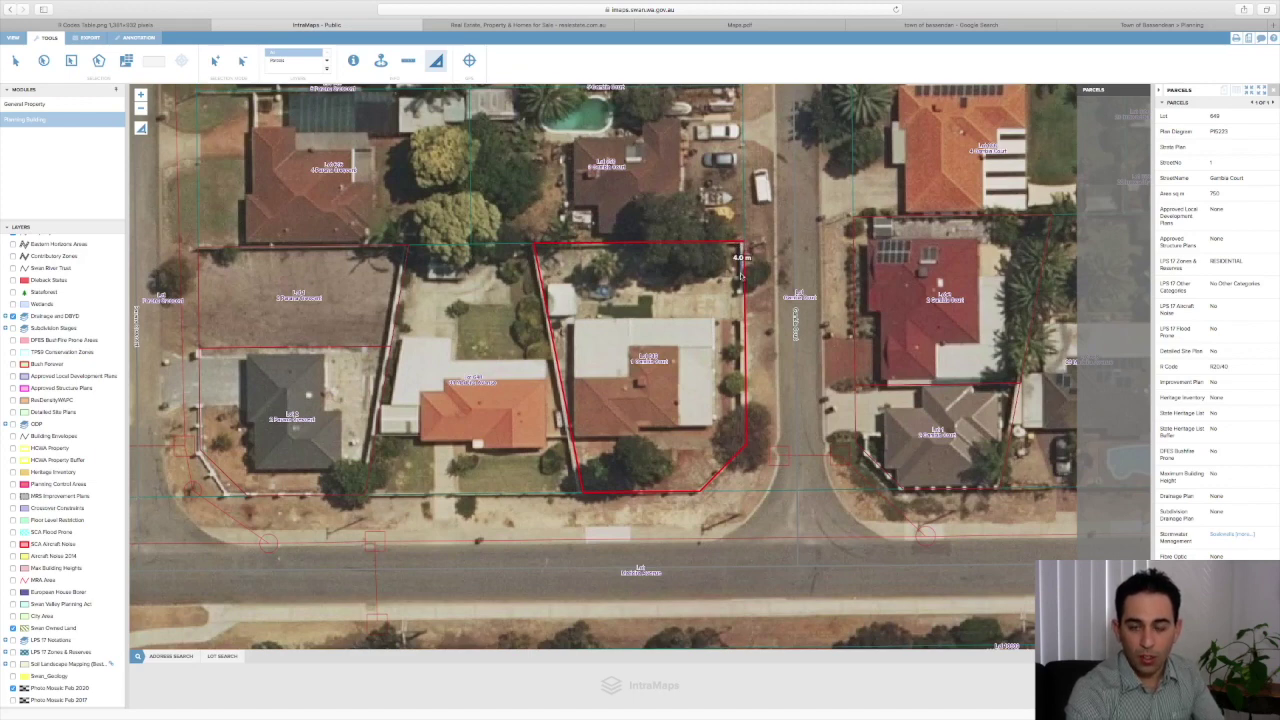
click(746, 320)
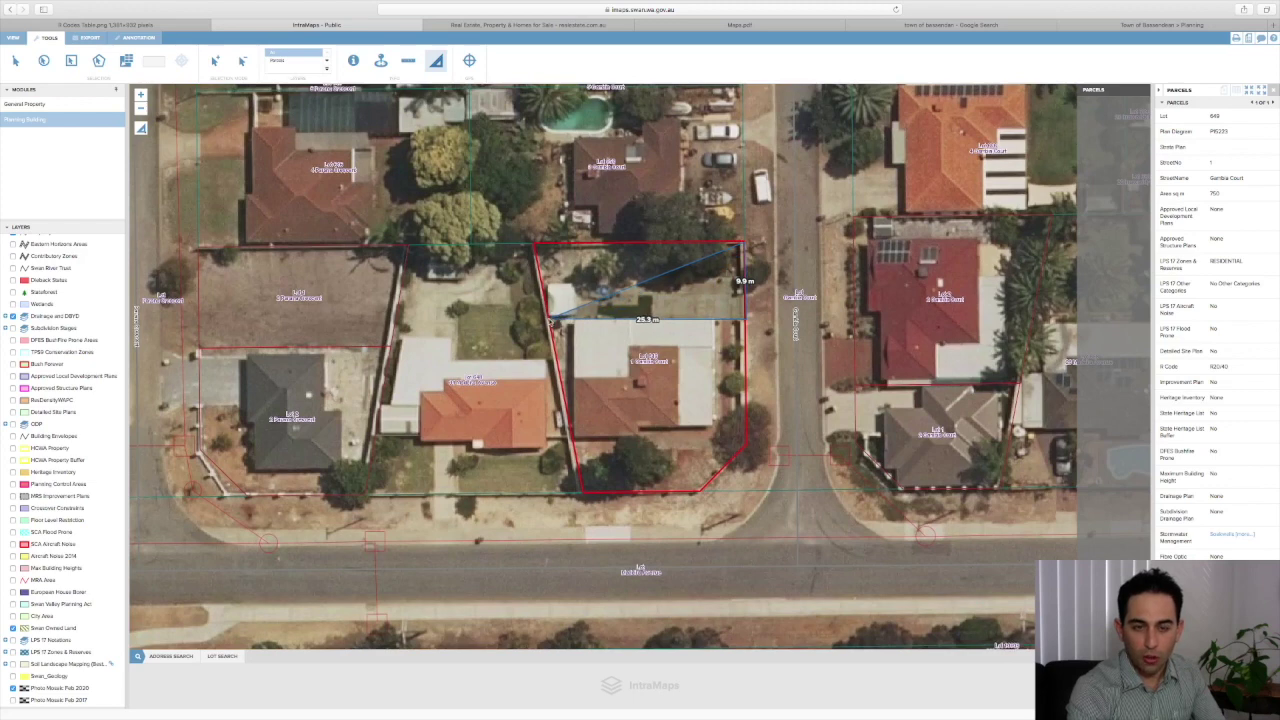
click(549, 320)
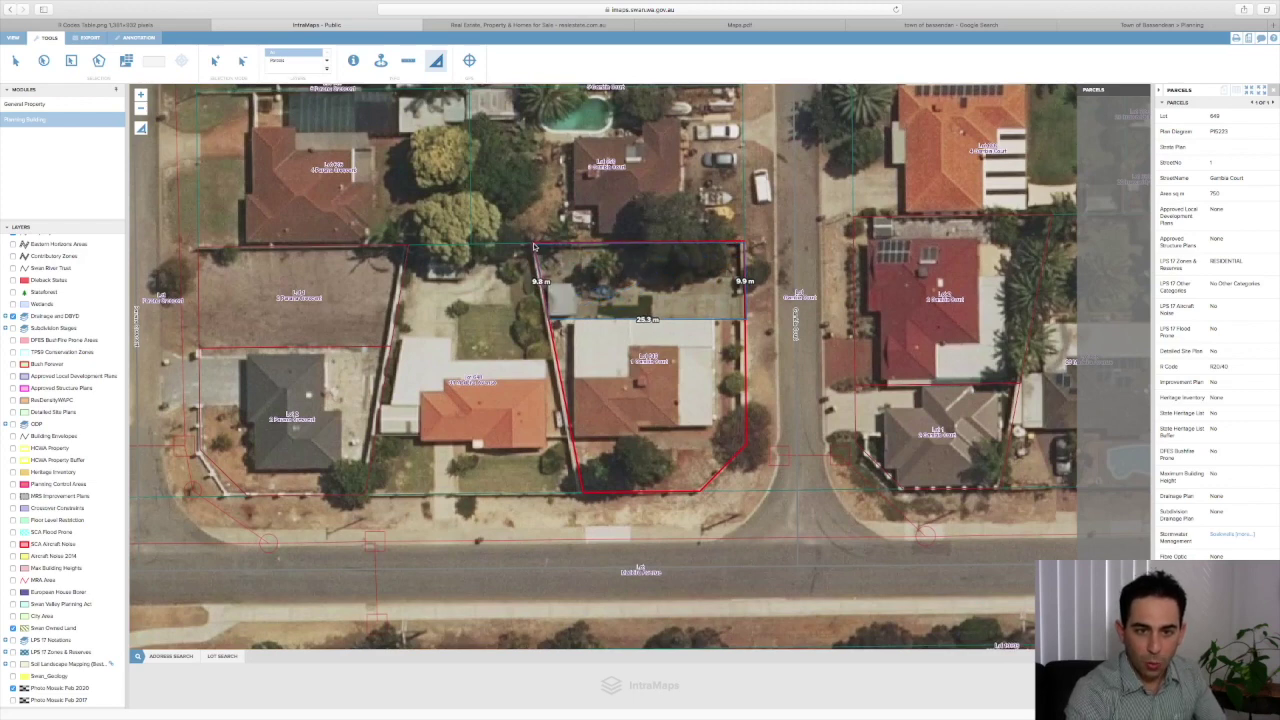
double_click(533, 245)
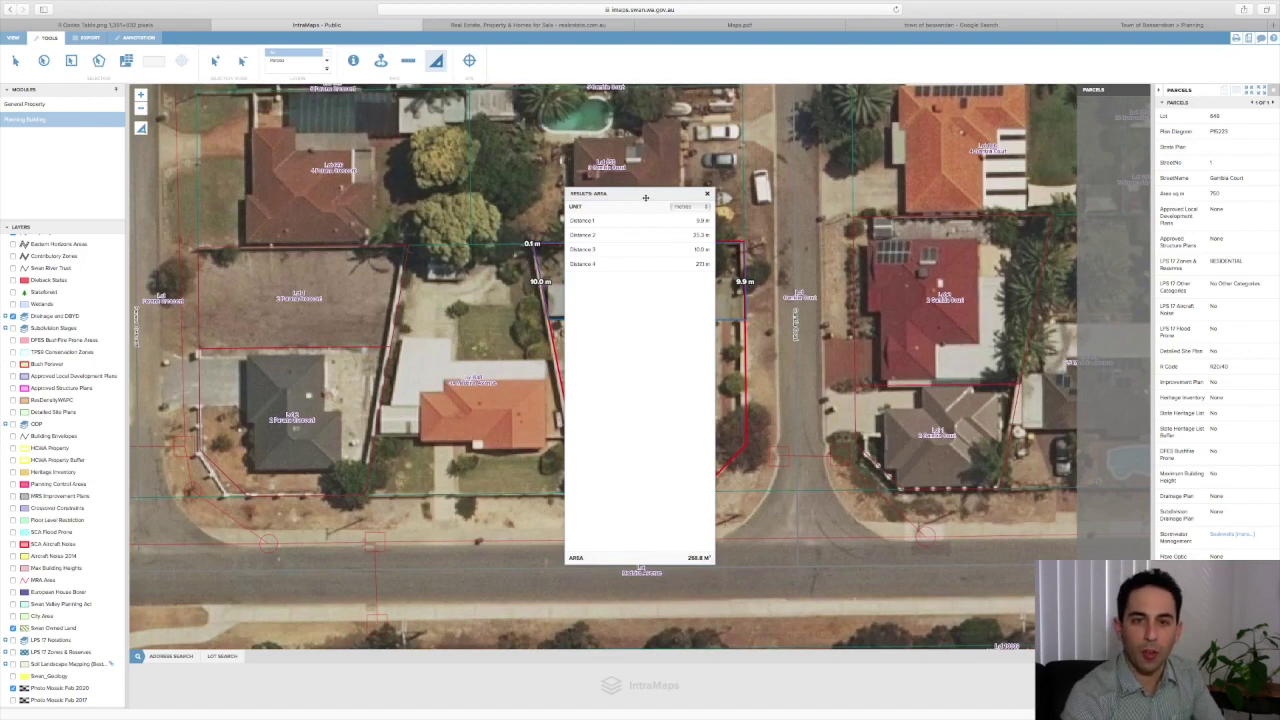
drag(645, 196, 863, 160)
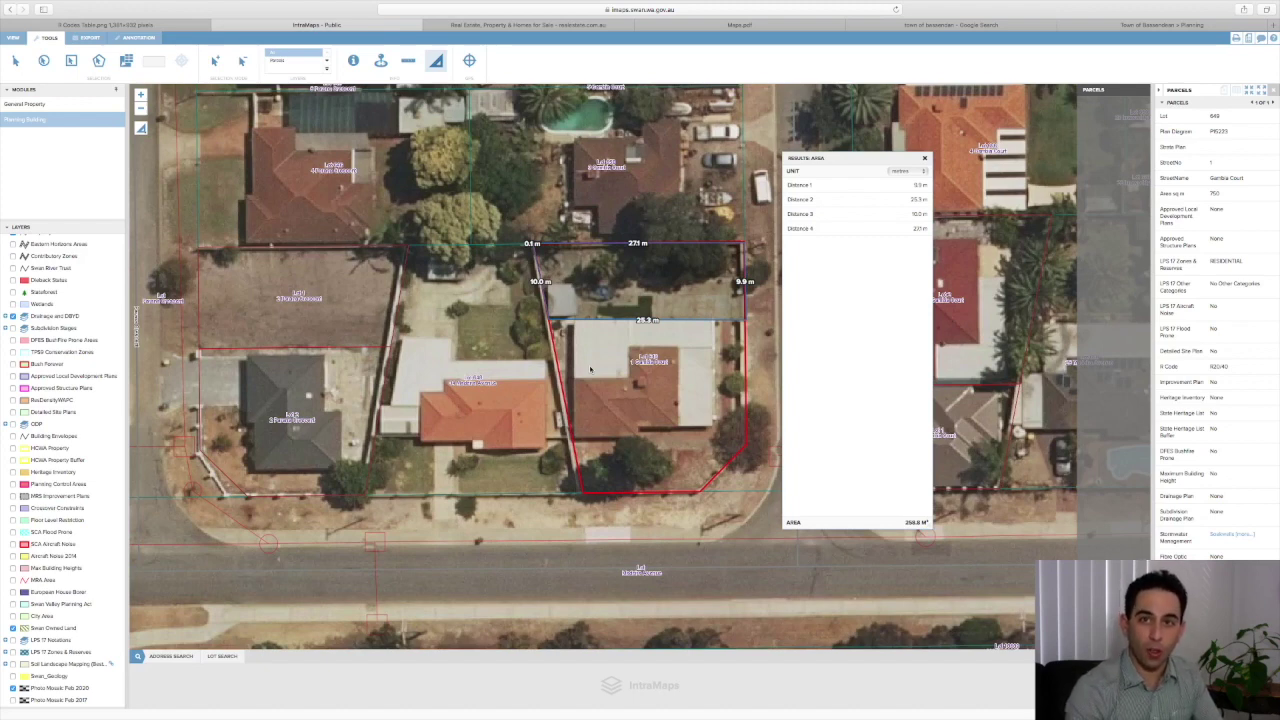
Check the sewer plan in Maps.pdf, then go back to the IntraMaps measurement.
click(694, 27)
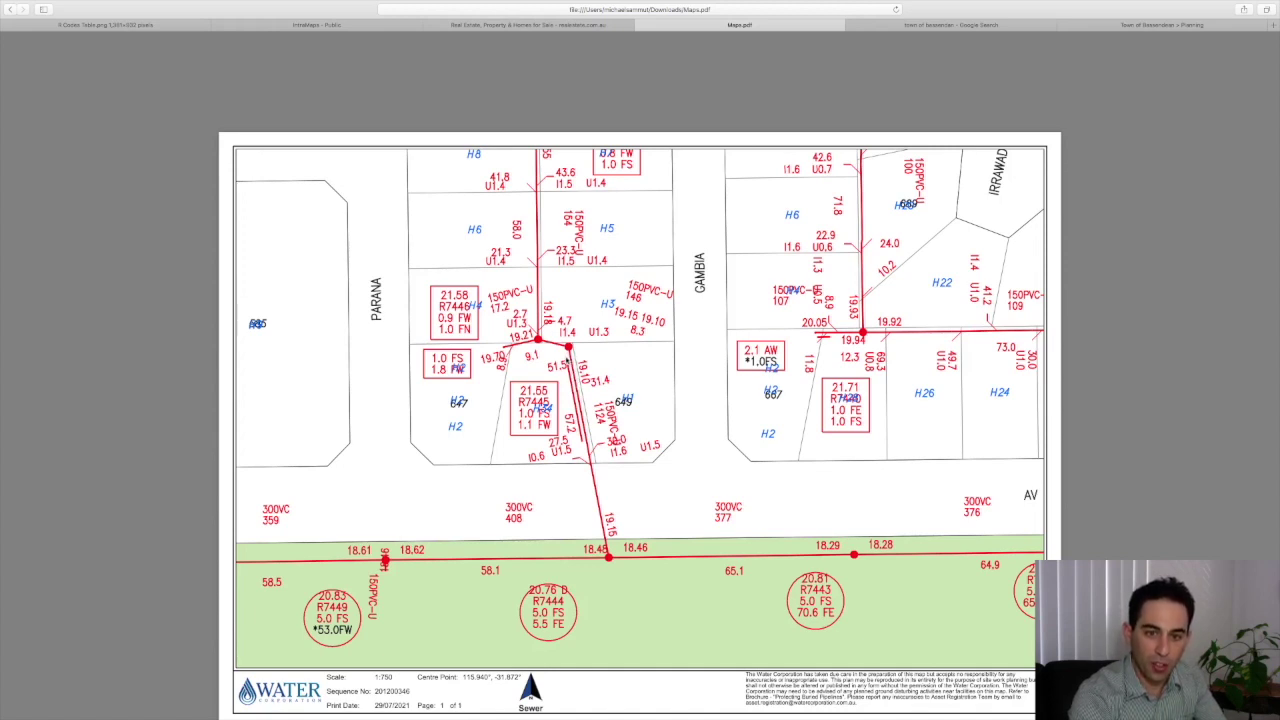
click(318, 25)
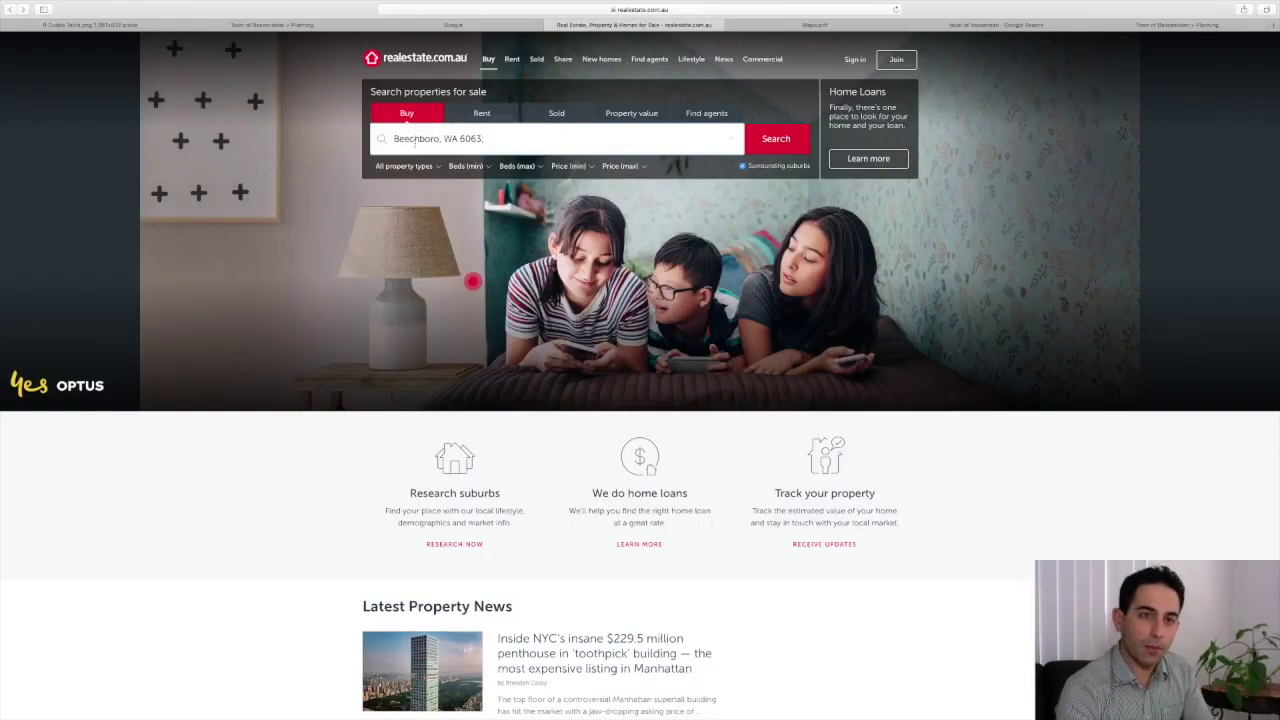
Search realestate.com.au for properties for sale in Beechboro, WA 6063.
click(778, 146)
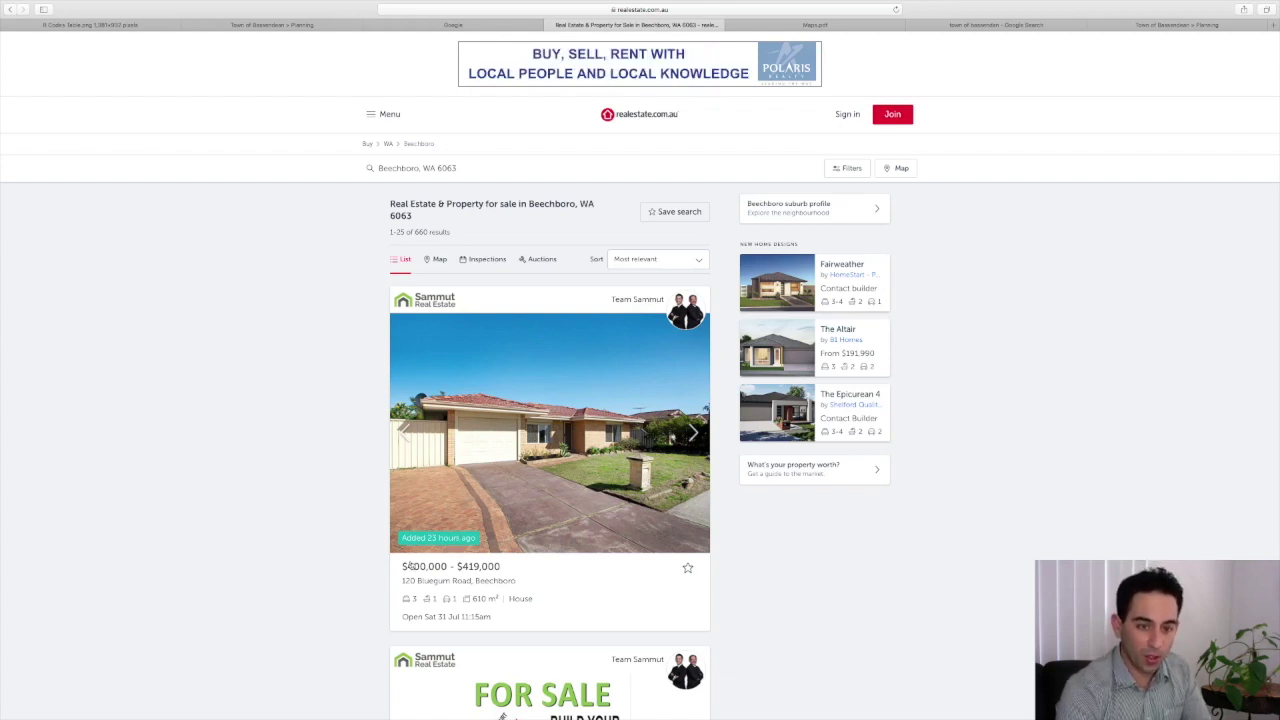
Search Google again for 'city of swan maps' and reopen the IntraMaps Public map.
click(450, 25)
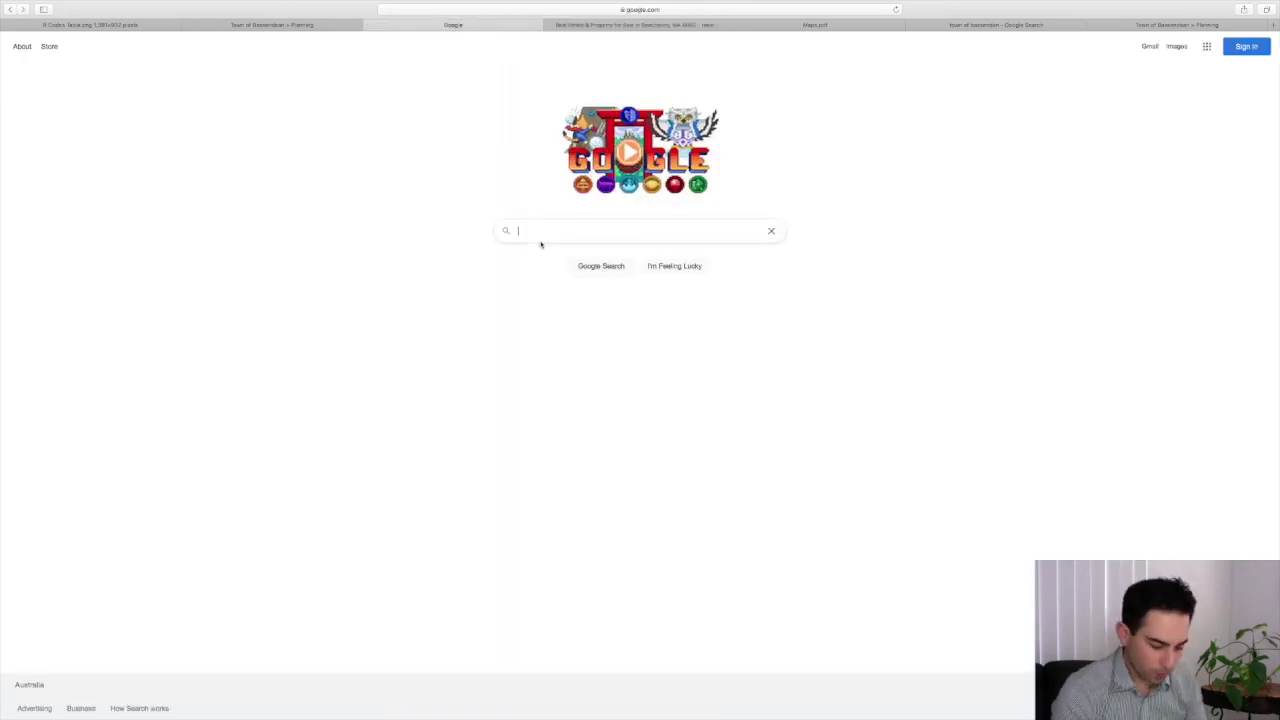
text(city of swan maps)
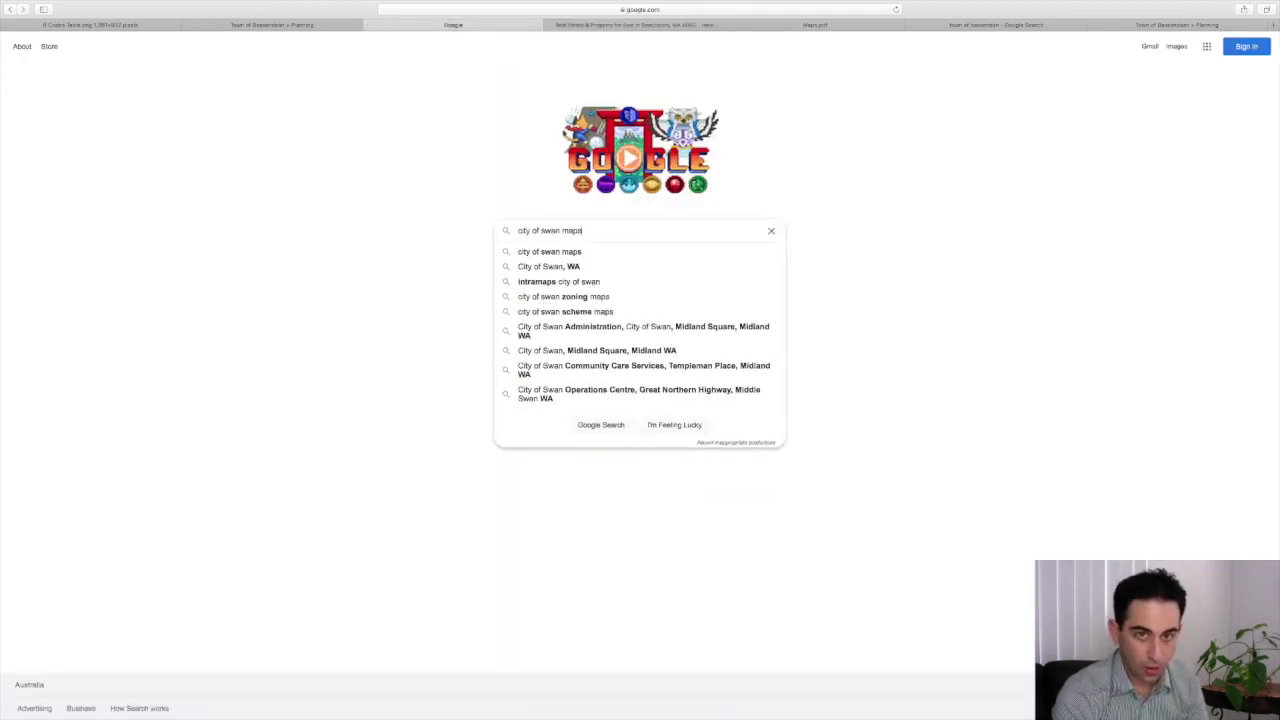
key(Return)
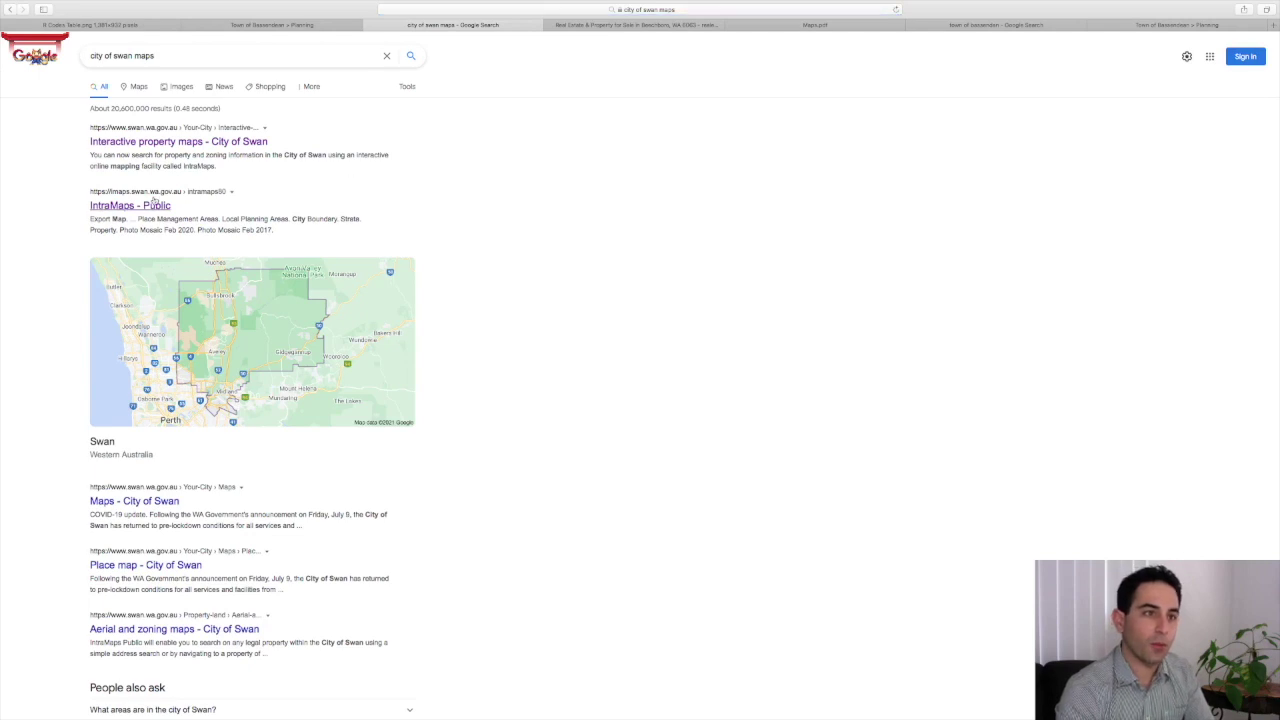
click(155, 204)
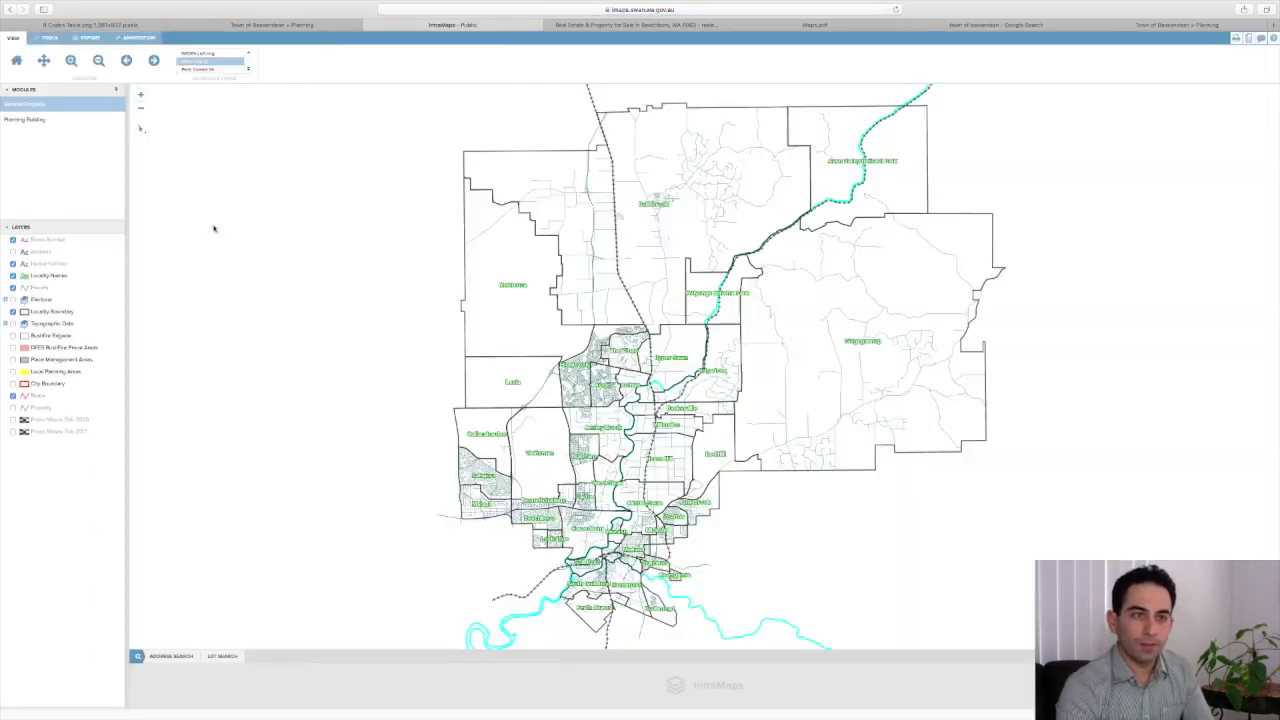
Locate the Bluegum Road listing's lot by address and show its Planning Building details.
click(171, 656)
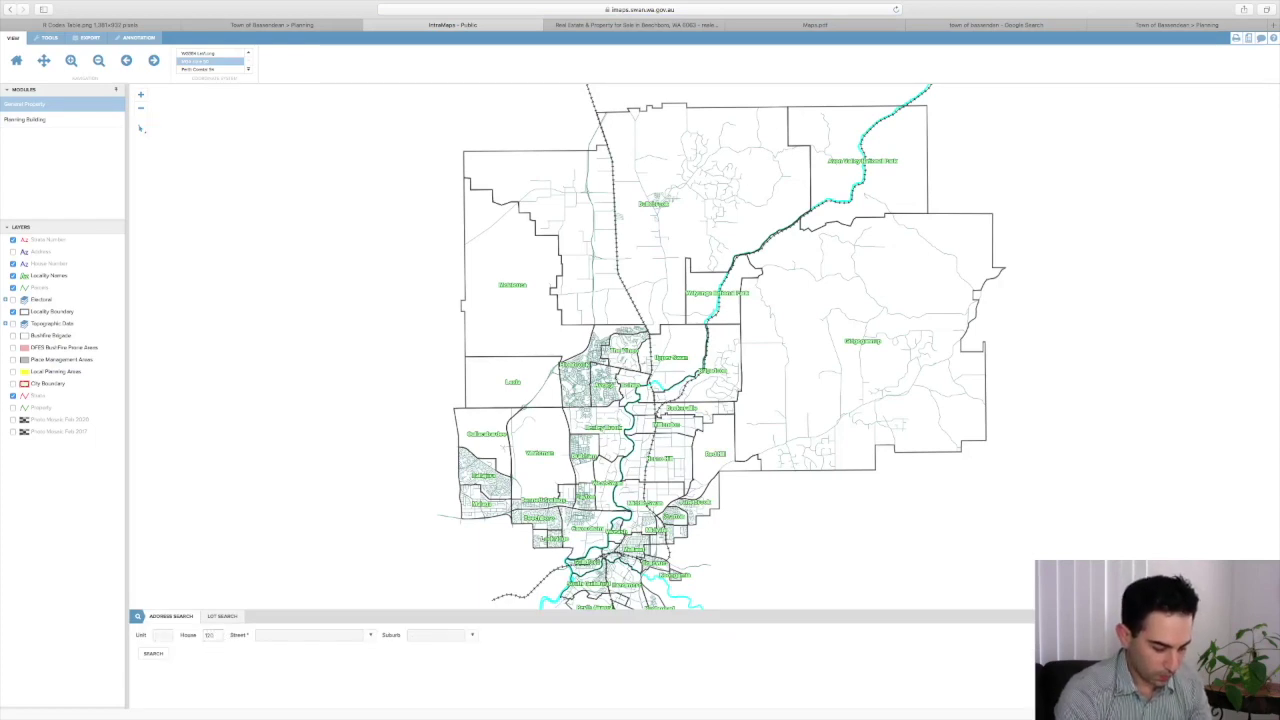
key(Tab)
text(bluegum)
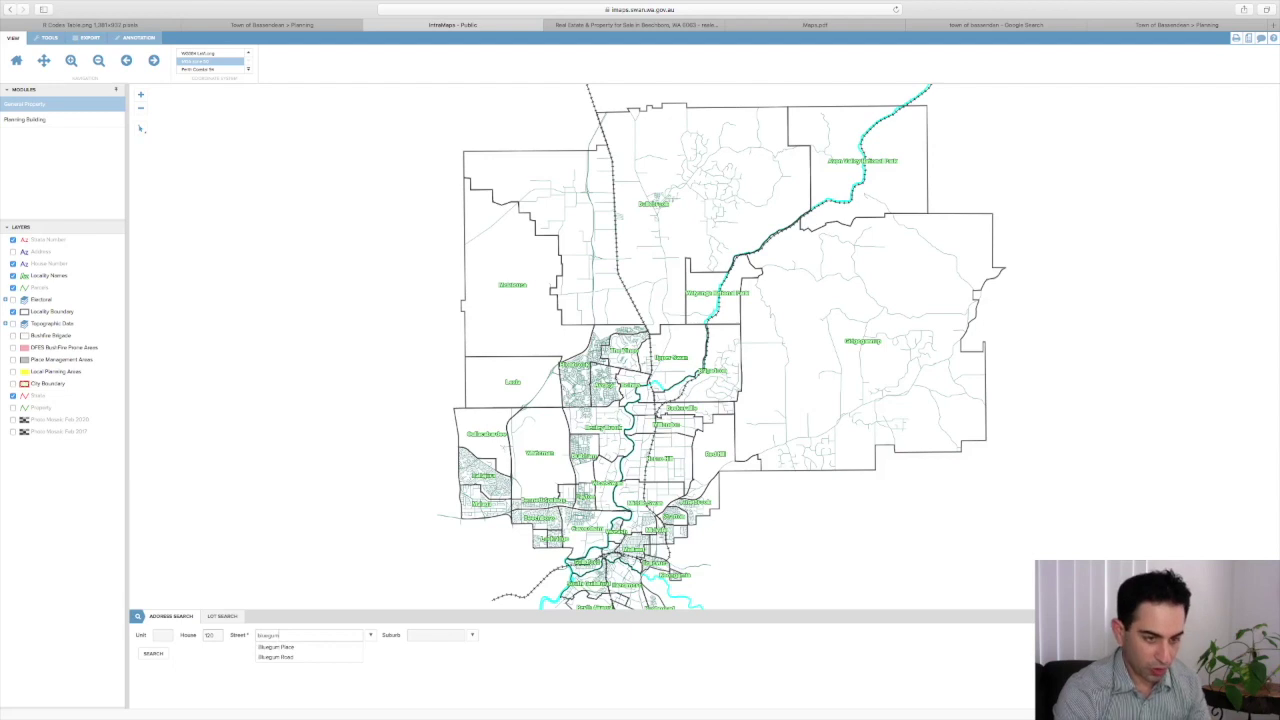
click(273, 657)
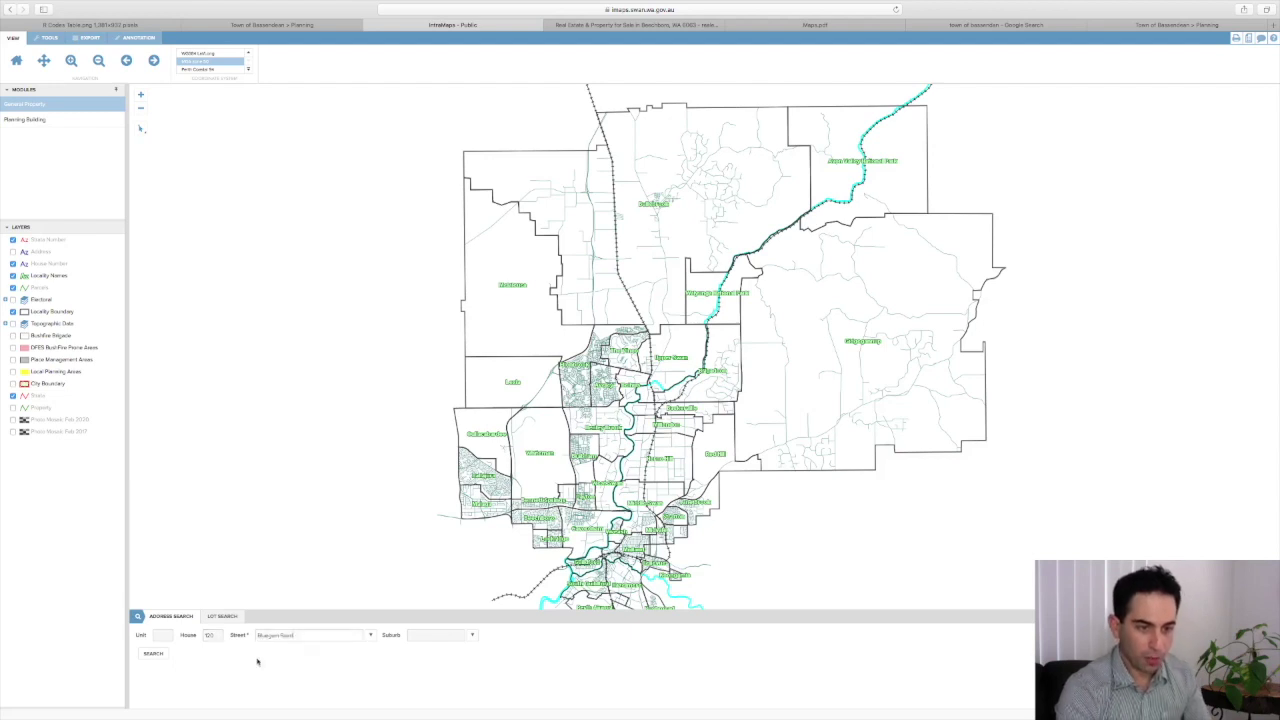
click(157, 655)
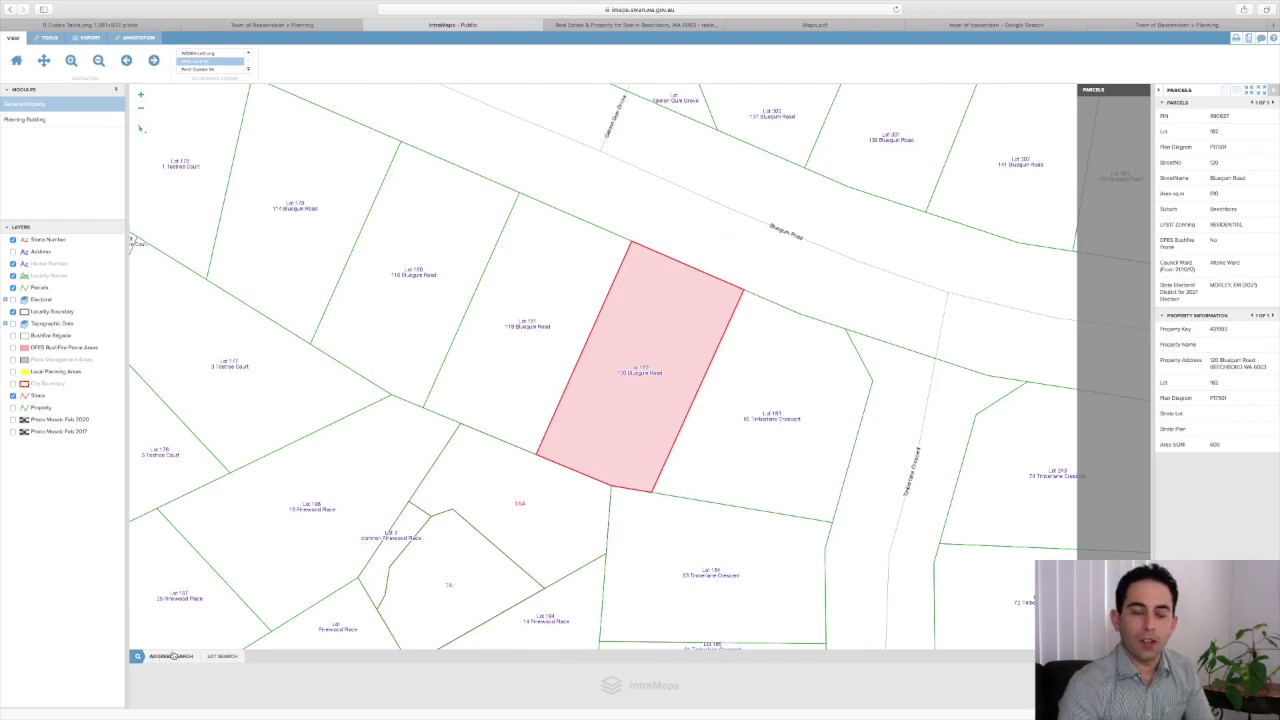
click(35, 120)
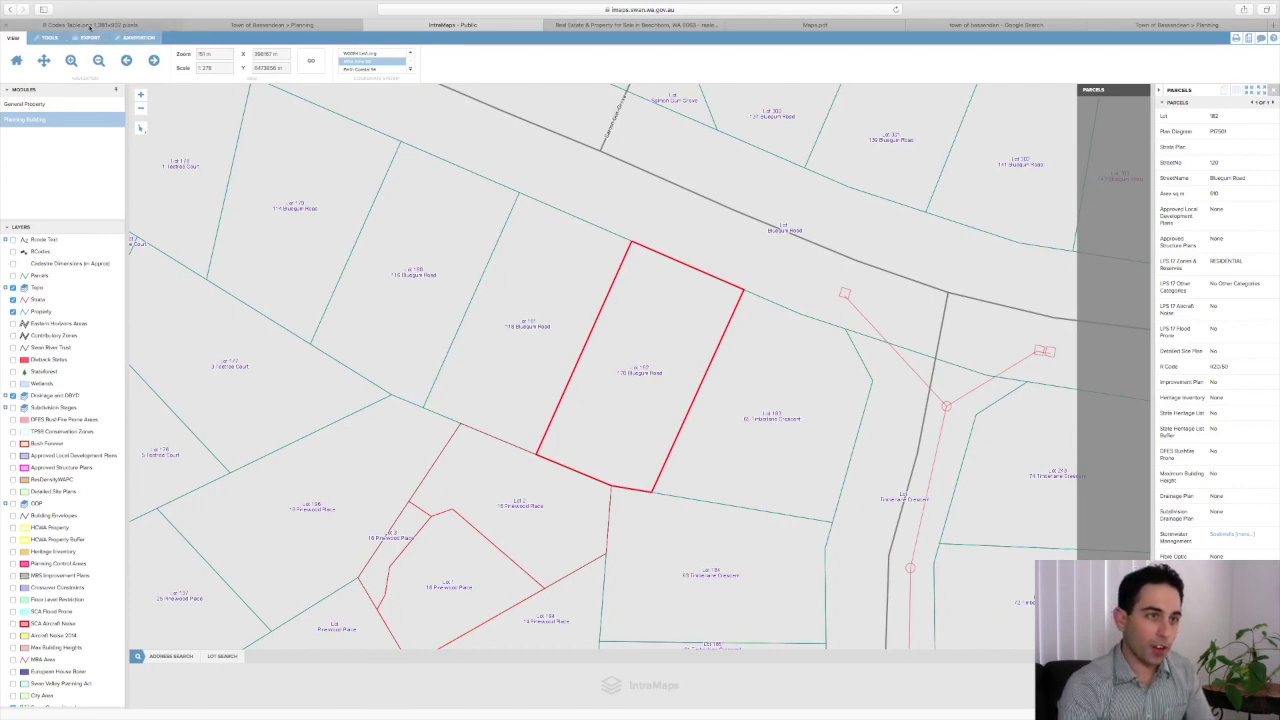
Consult the R-Codes table of site requirements, then return to the IntraMaps map.
click(88, 25)
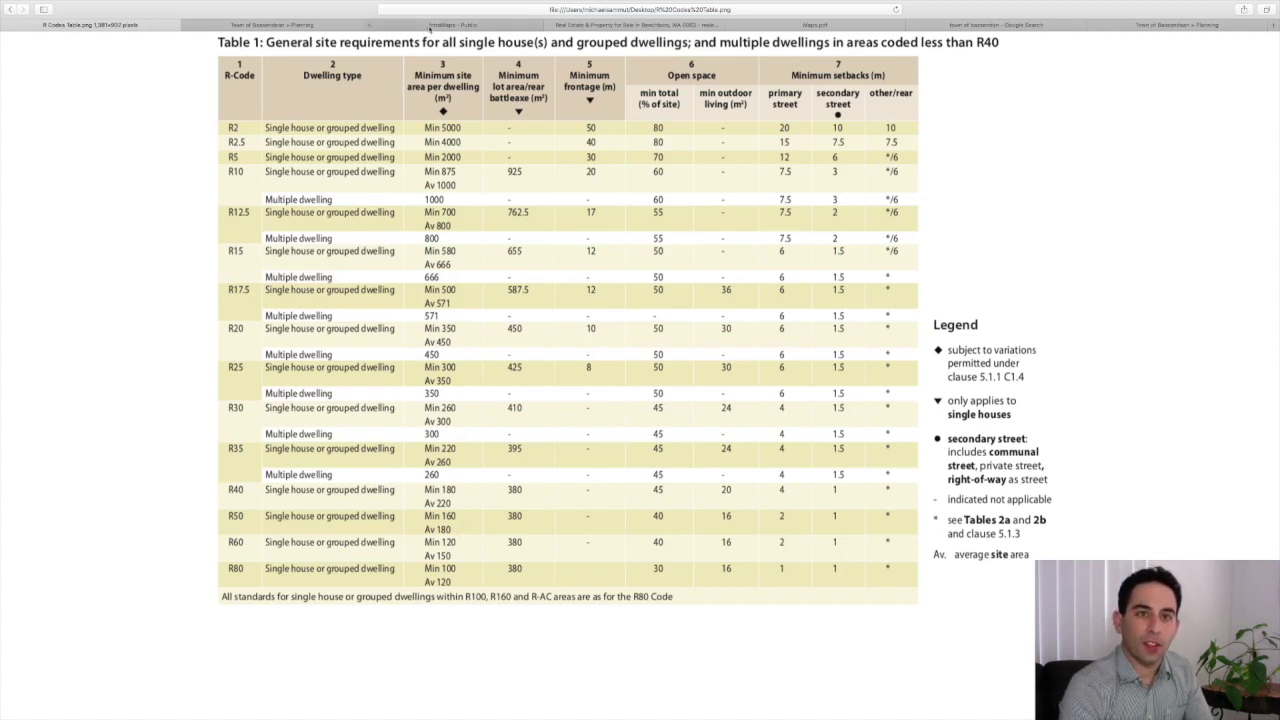
click(428, 27)
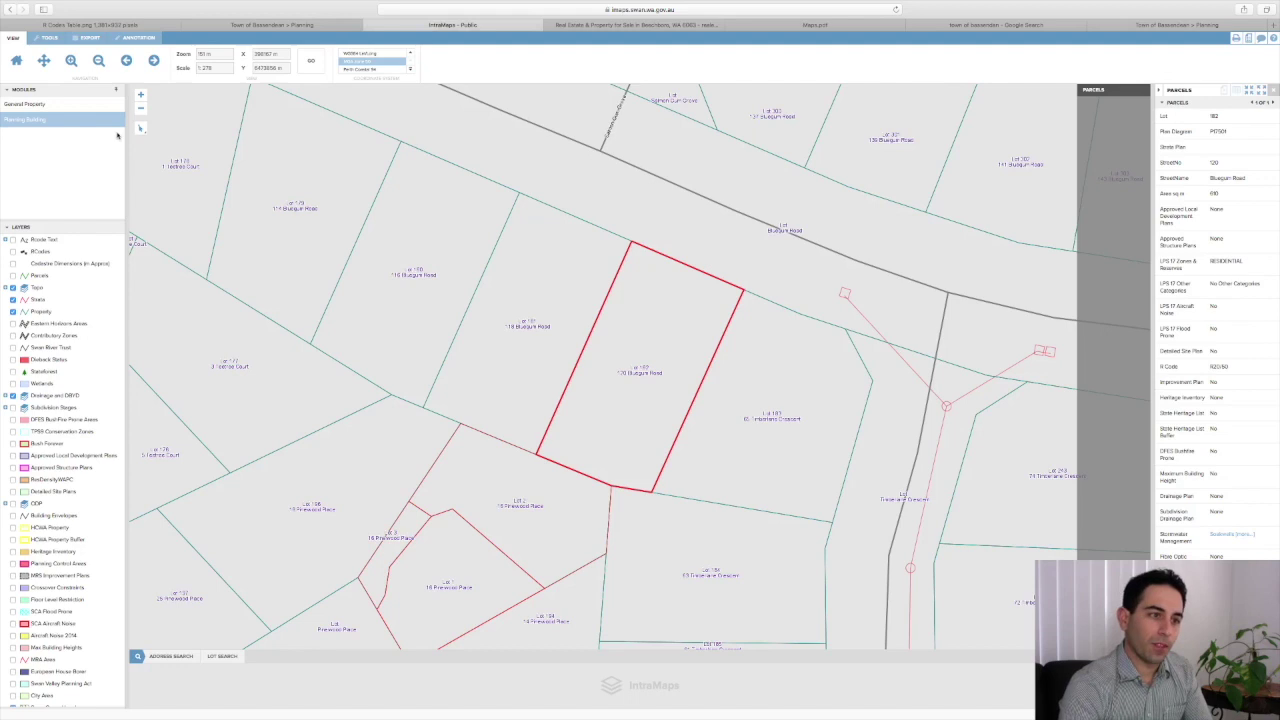
Turn on the Photo Mosaic Feb 2020 aerial layer under the Bluegum Road lot.
scroll(22, 457, down, 3)
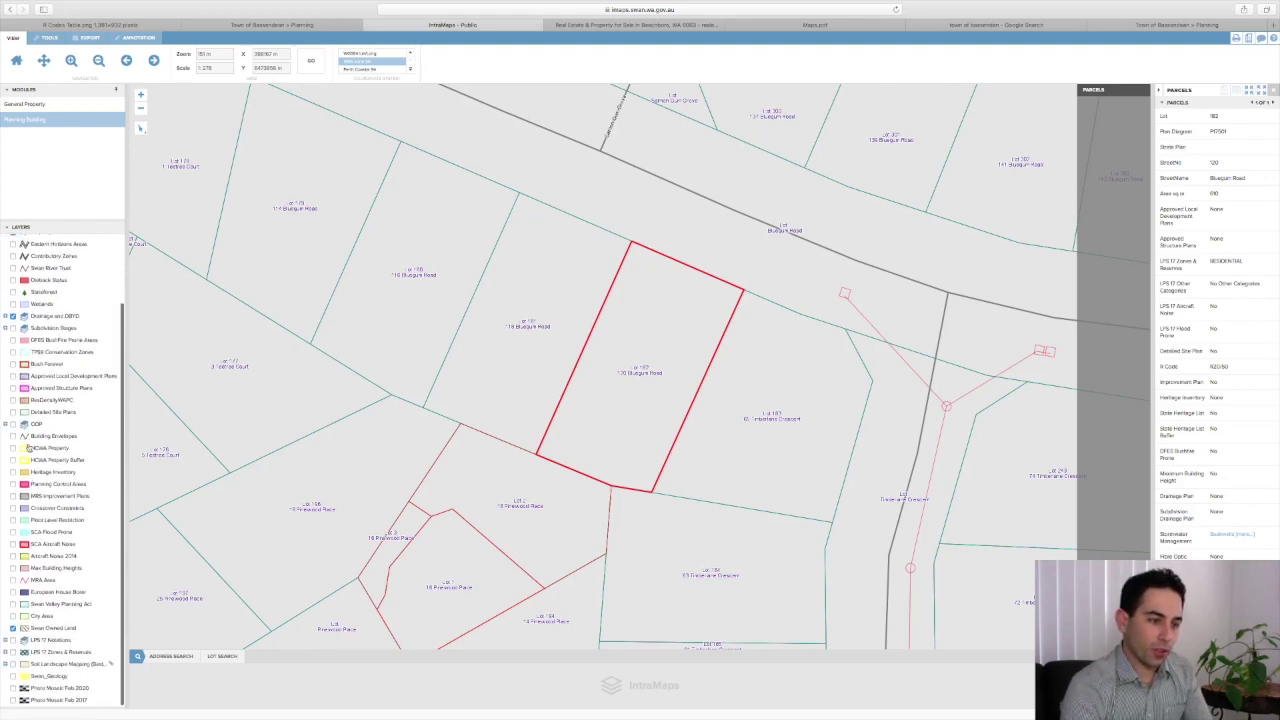
click(13, 688)
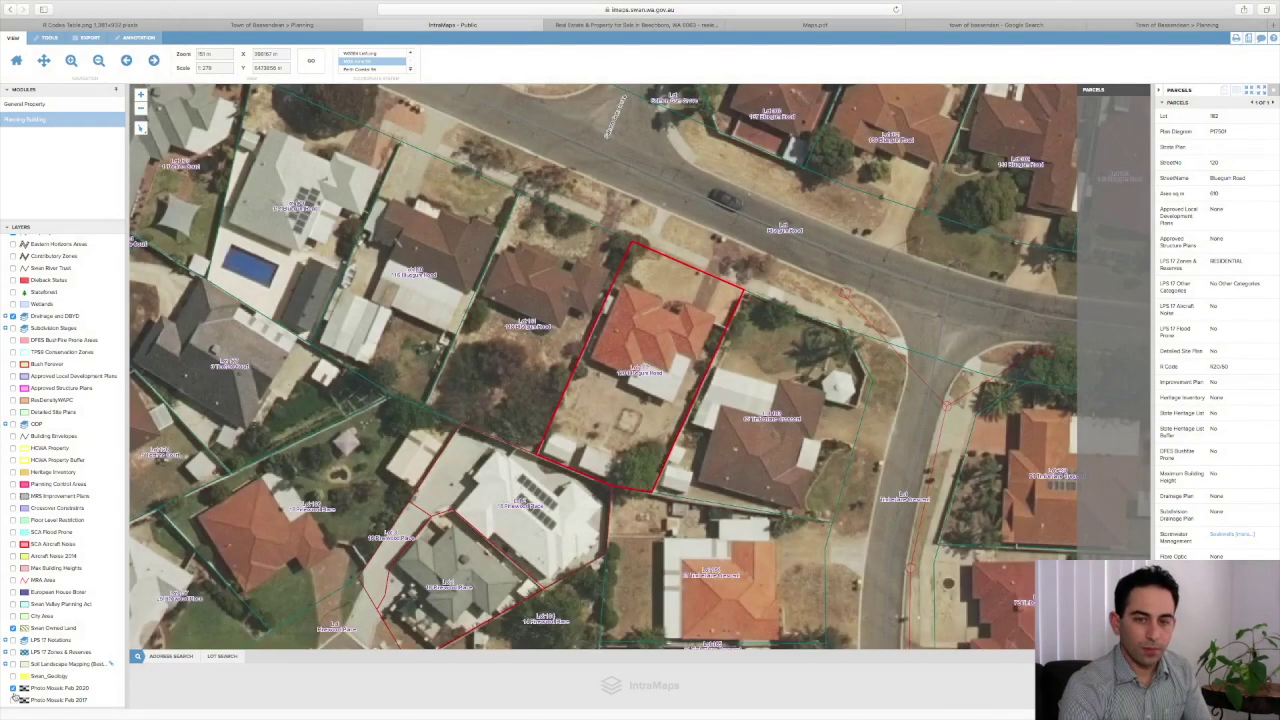
click(49, 38)
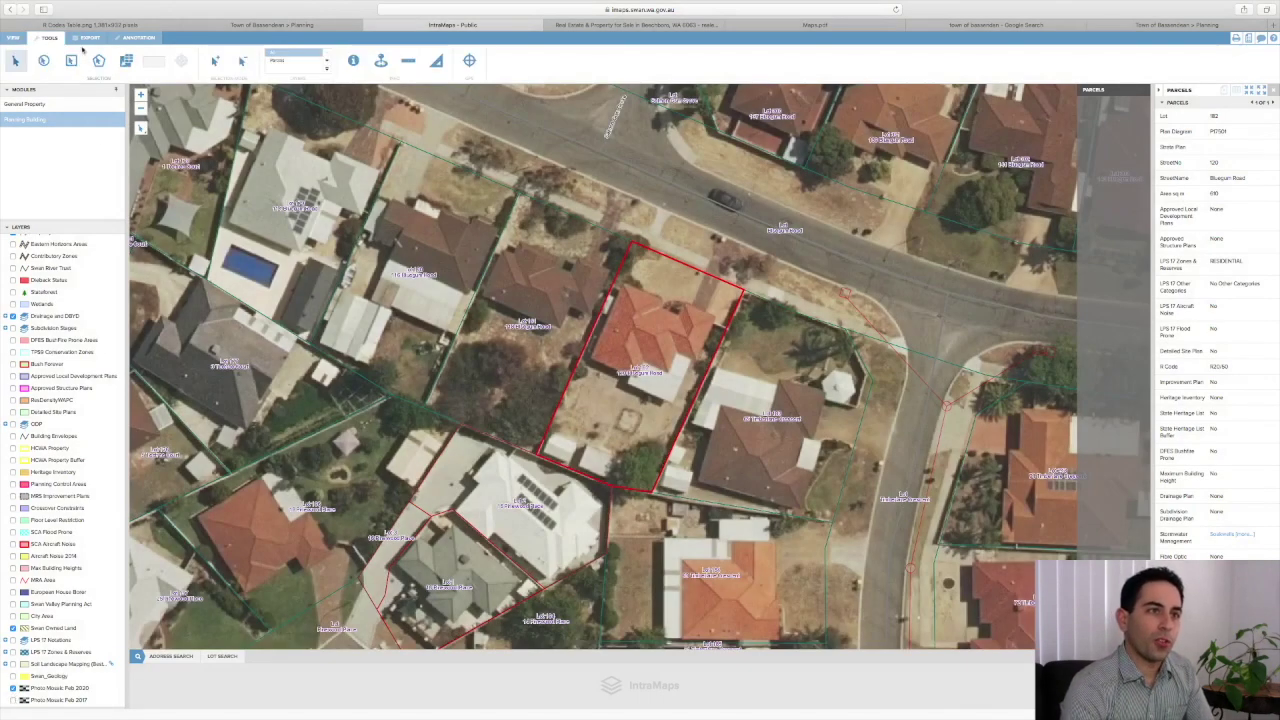
Measure the rear spare land area at about 256 m², then clear the measurement.
click(438, 66)
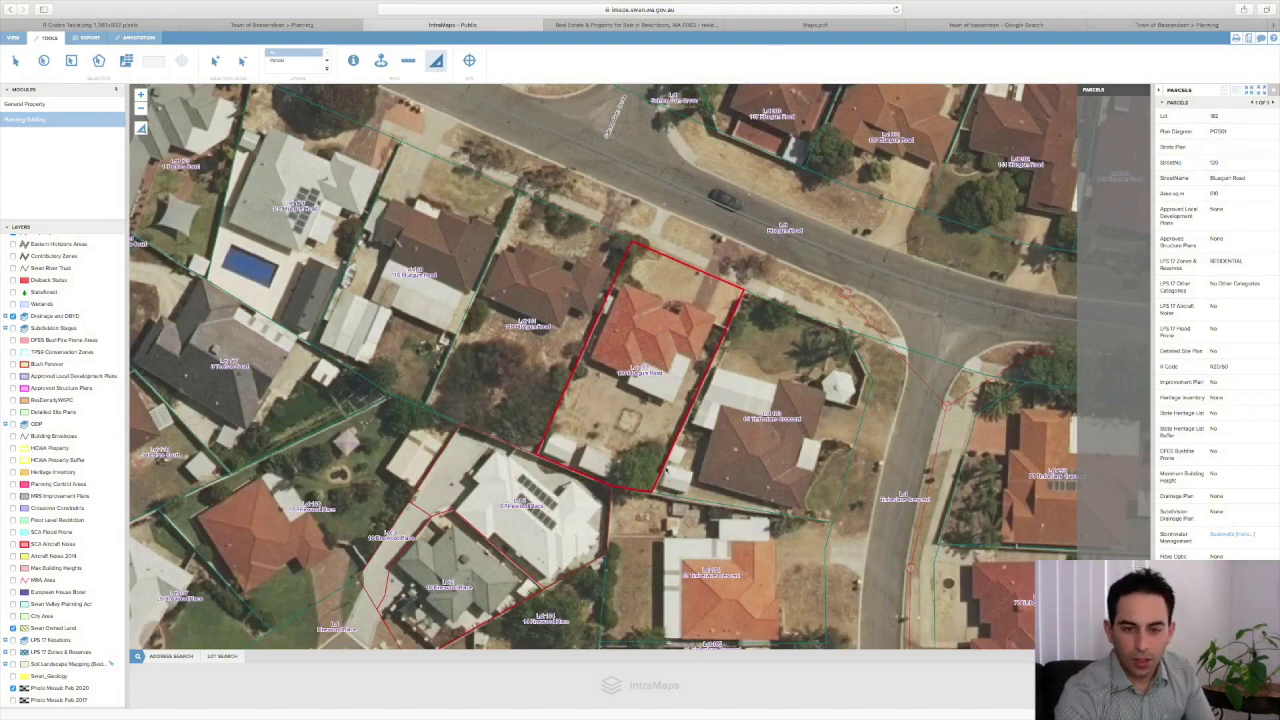
click(689, 411)
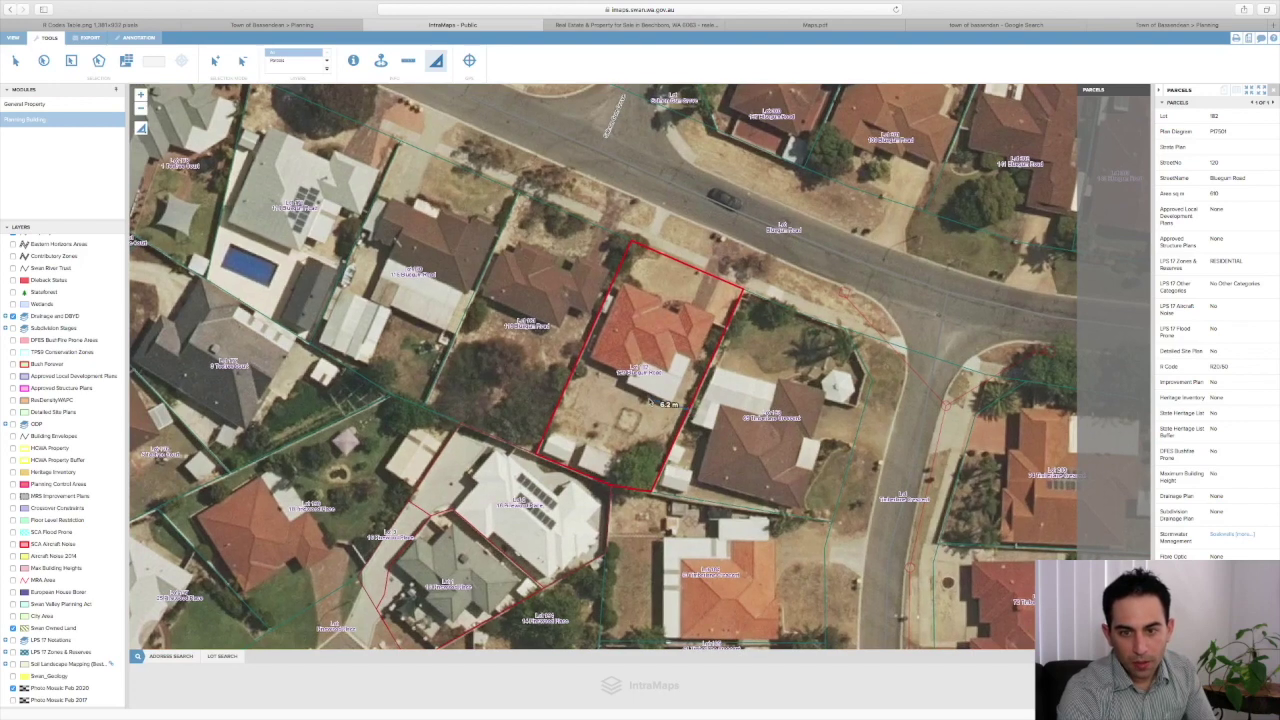
click(576, 373)
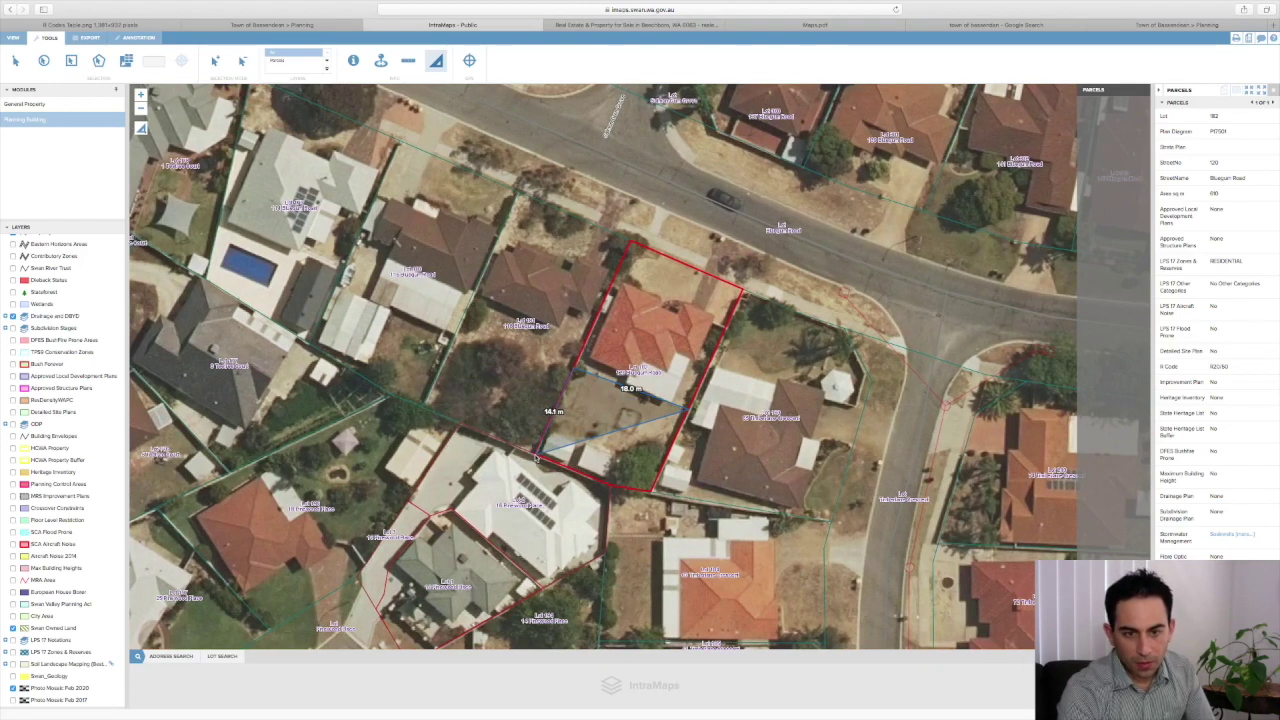
click(538, 453)
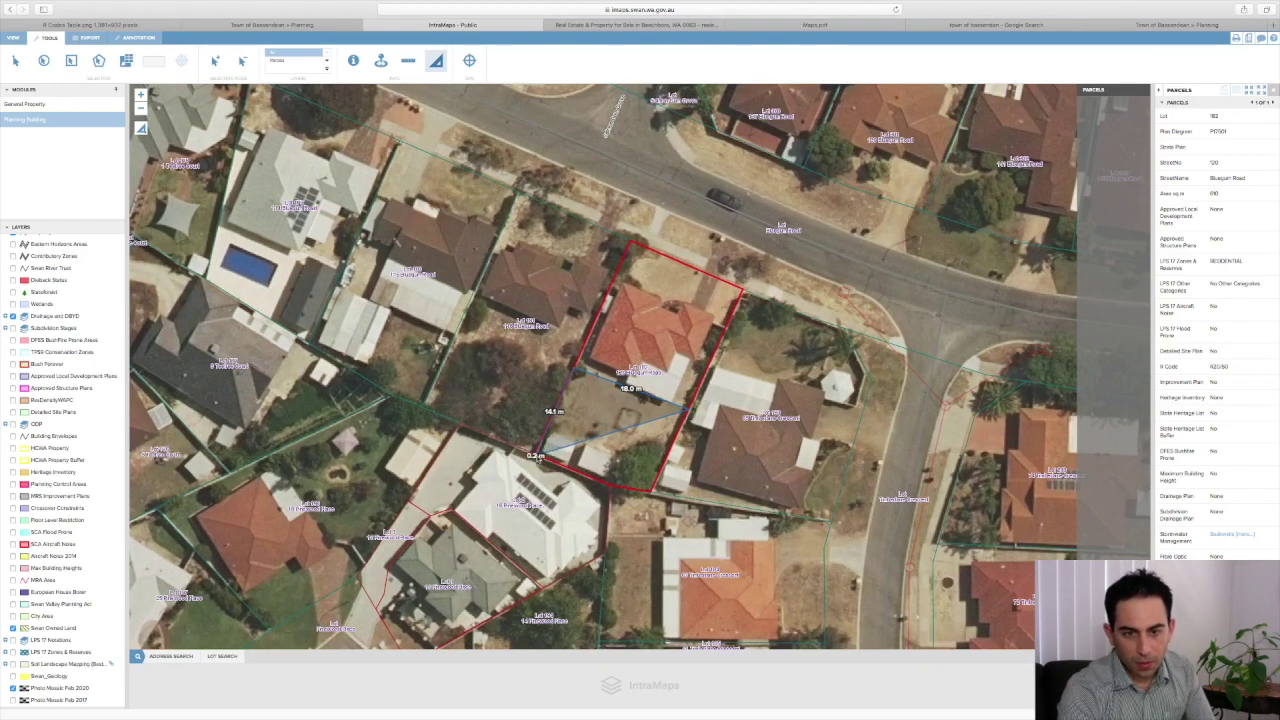
click(608, 486)
double_click(652, 495)
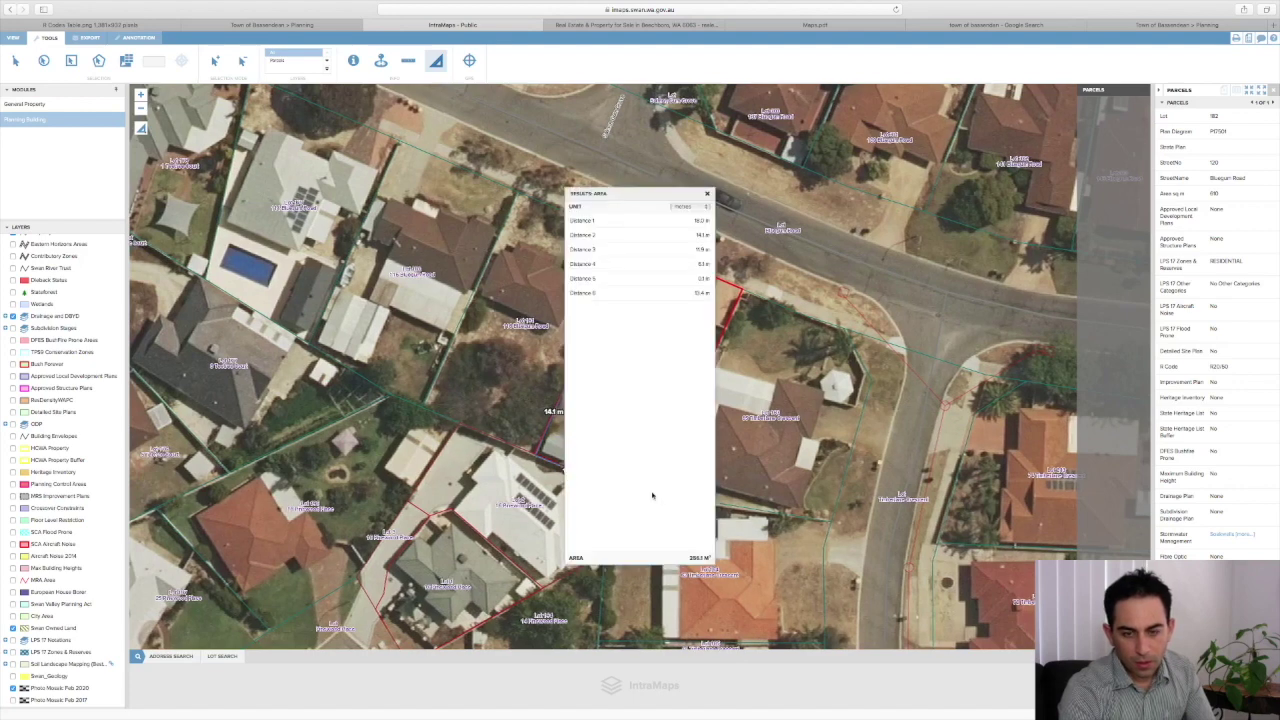
drag(624, 195, 767, 196)
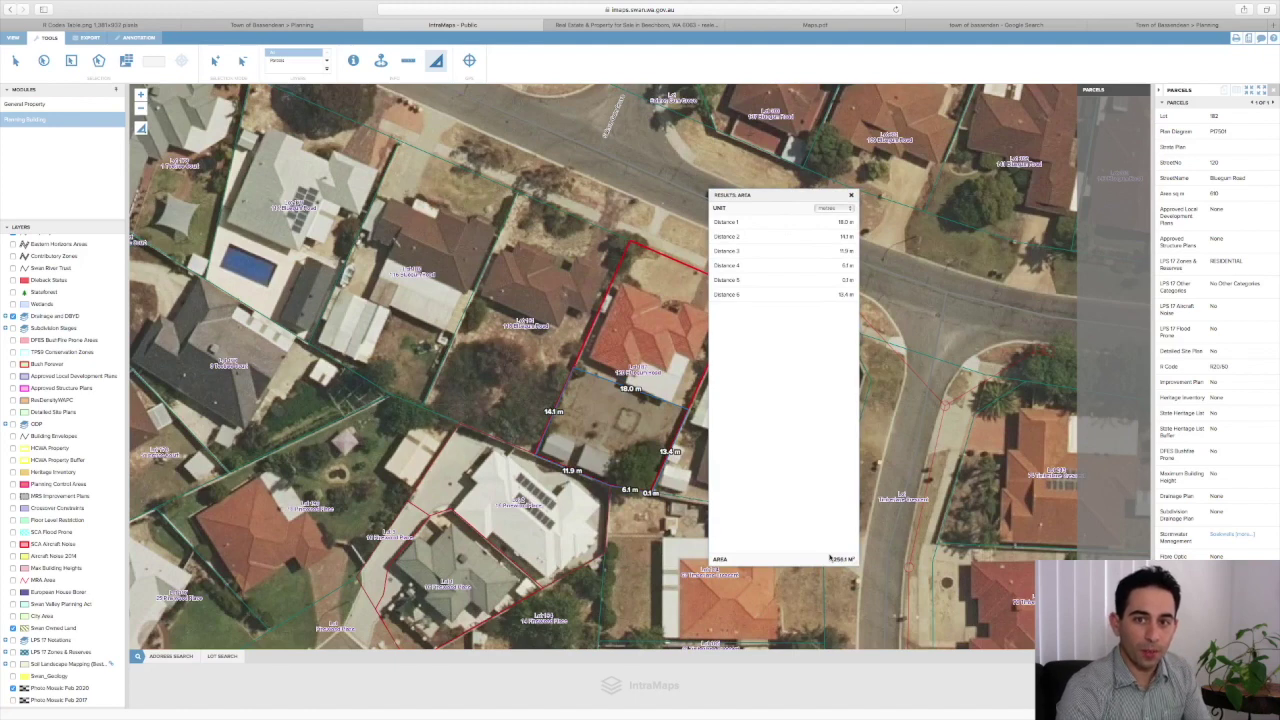
click(851, 196)
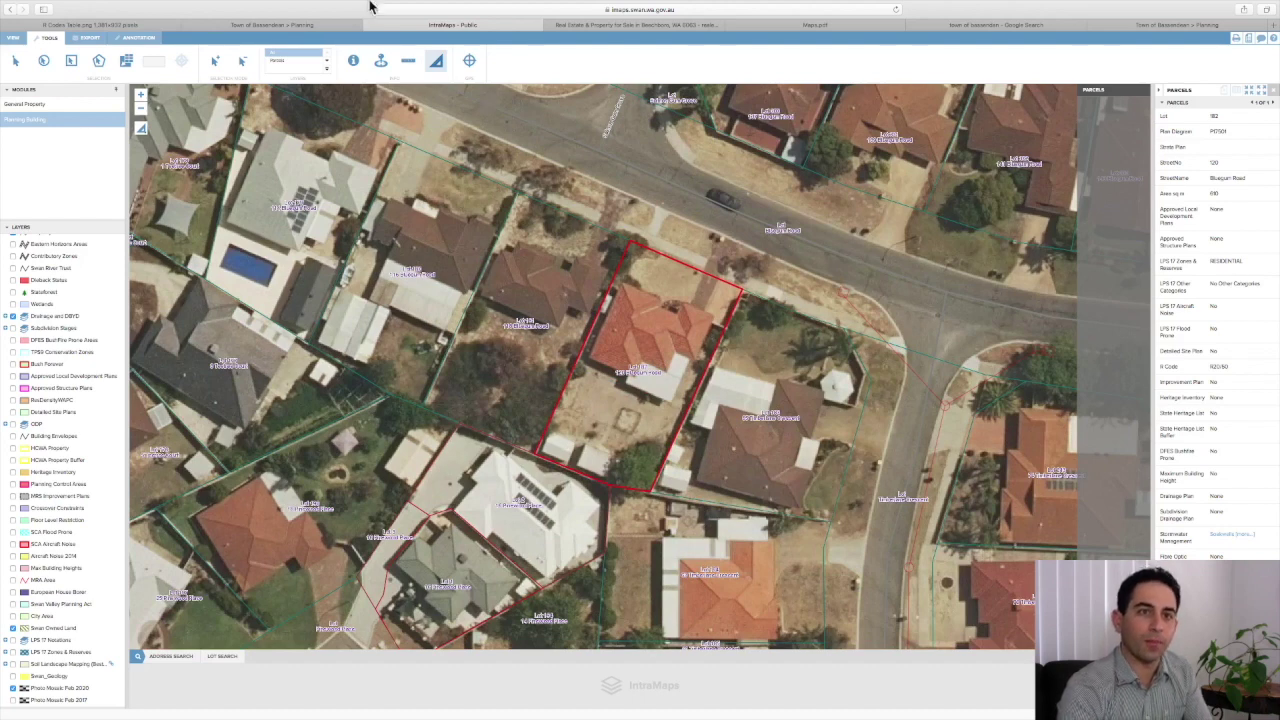
Measure the side clearance from the house to the boundary, marking a 3.0 m segment.
click(411, 67)
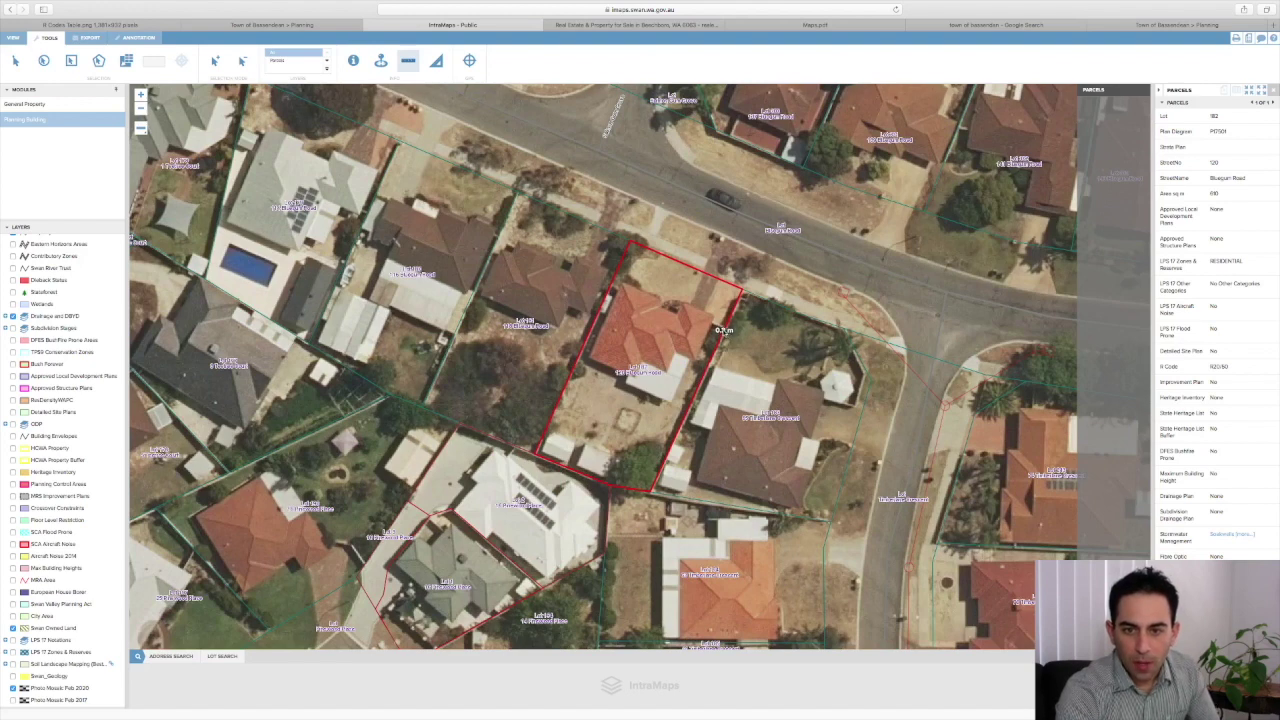
click(724, 338)
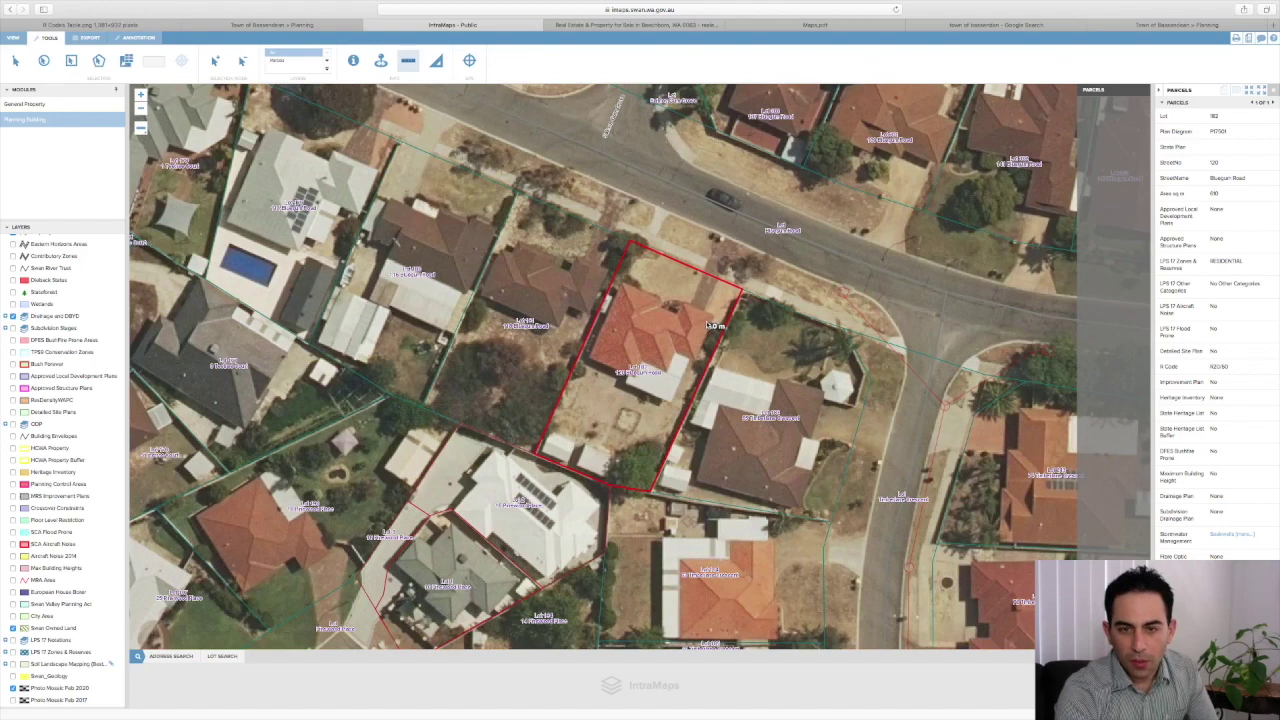
click(708, 324)
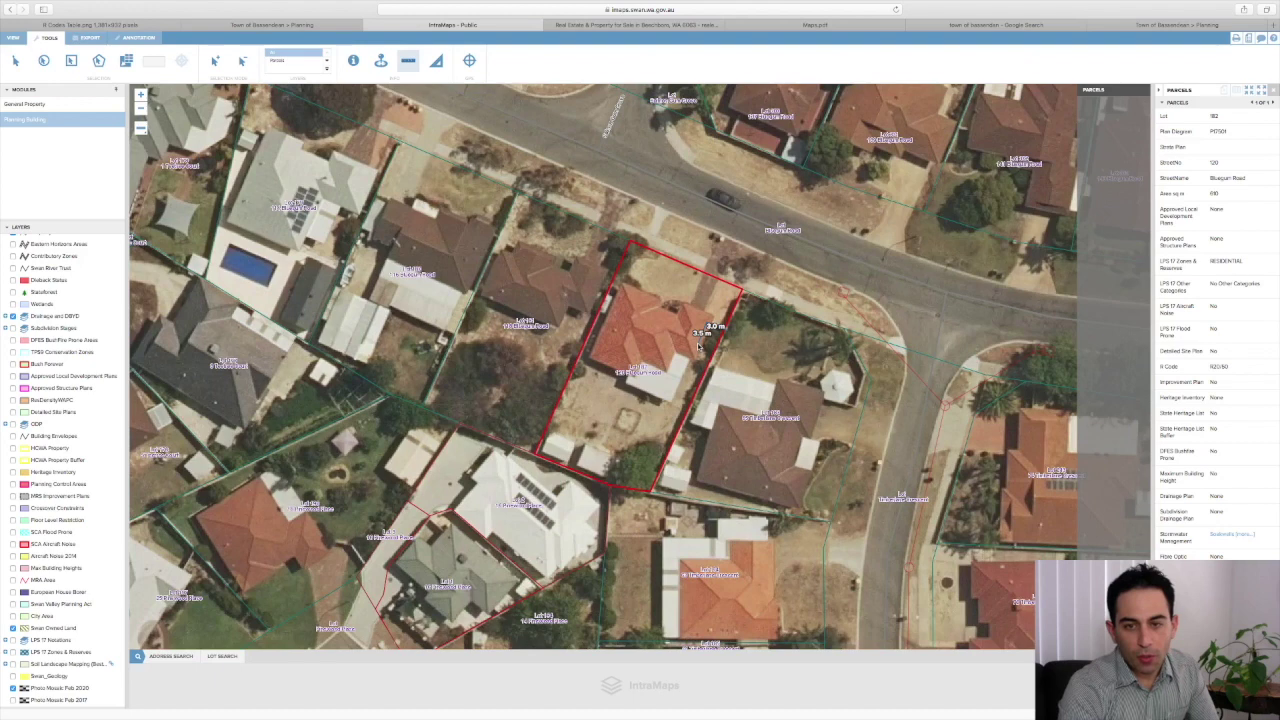
click(699, 346)
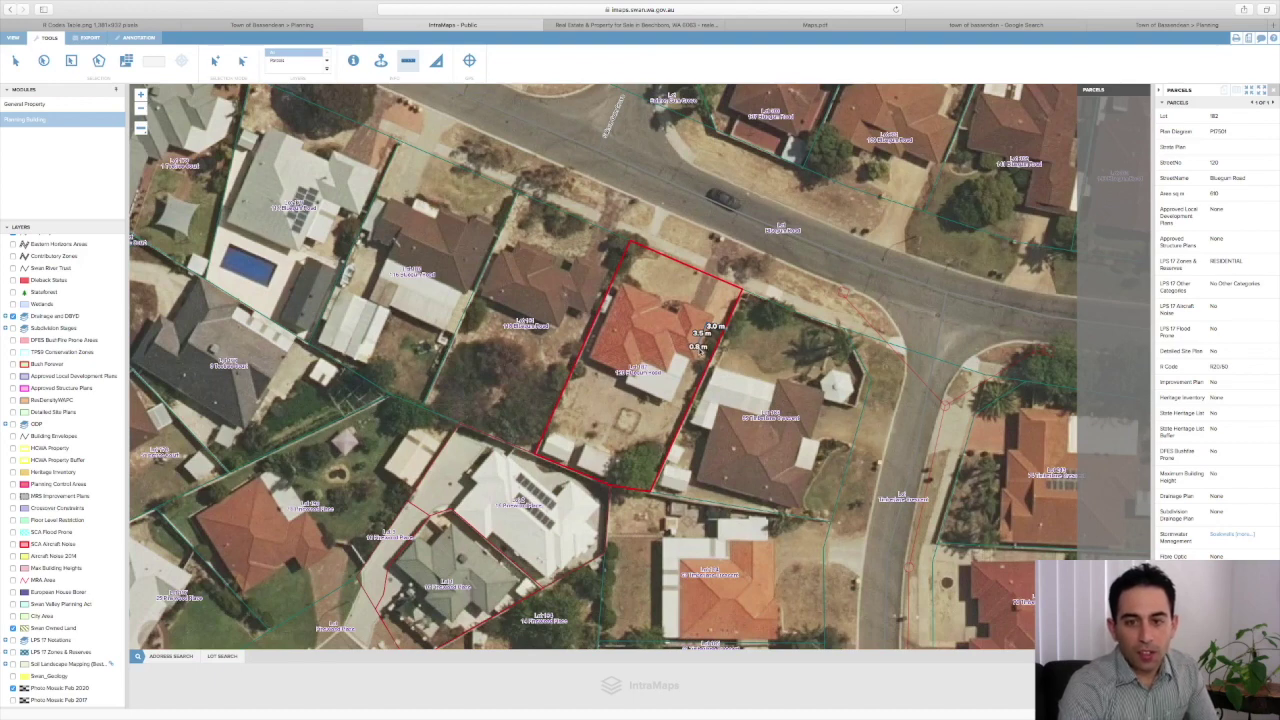